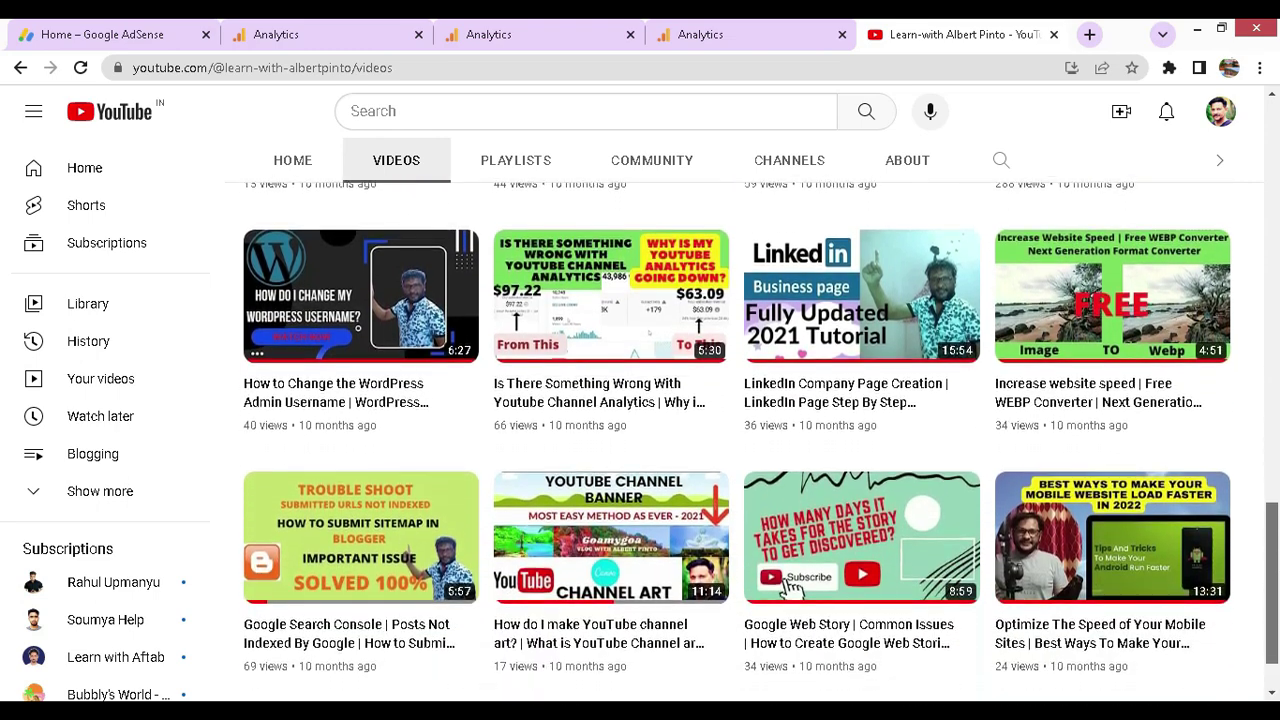
Scroll down the YouTube channel's video list
left_click_drag(1277, 620, 1278, 719)
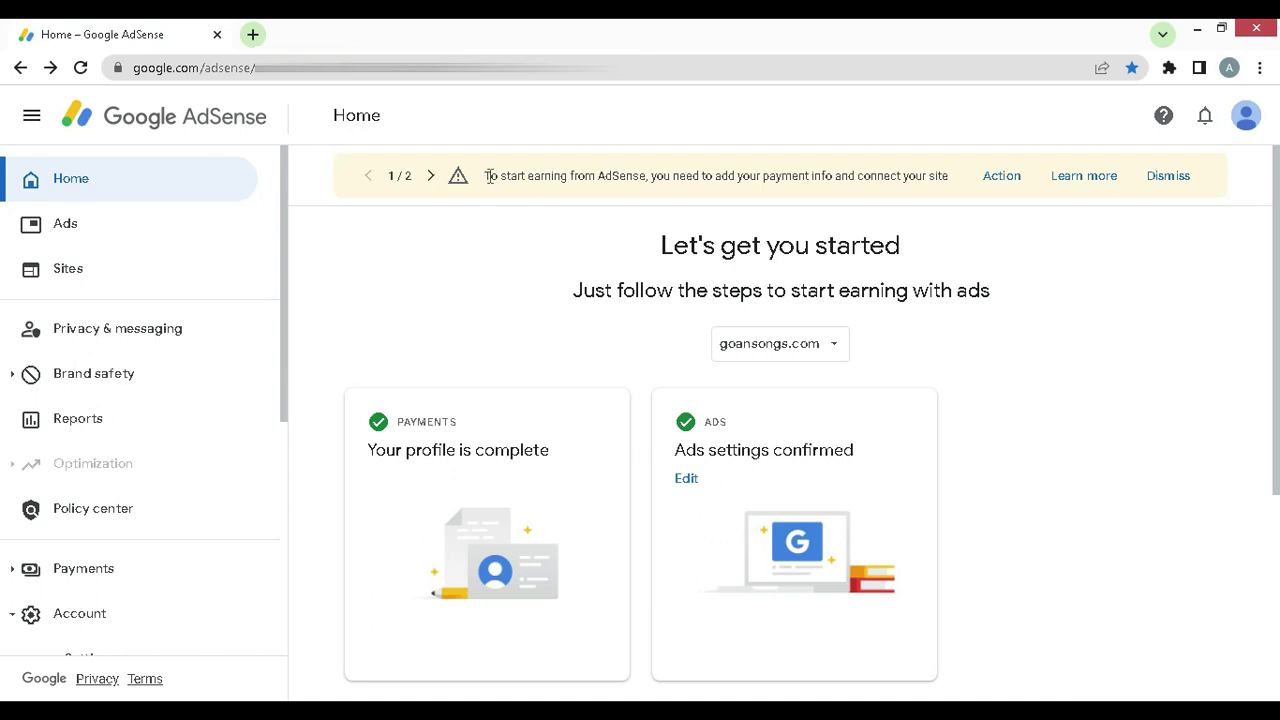
Scroll down to the Sites card and open goansongs.com's Fix now issues page
left_click_drag(489, 176, 948, 182)
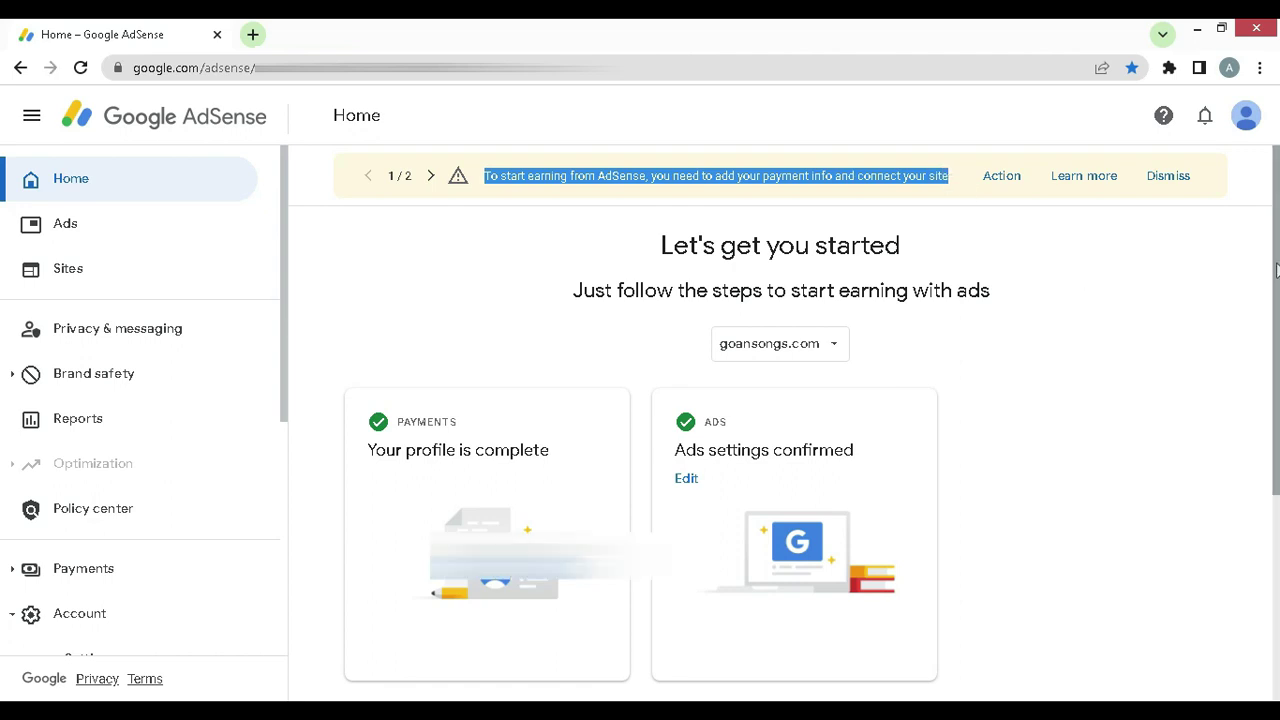
left_click_drag(1271, 289, 1266, 500)
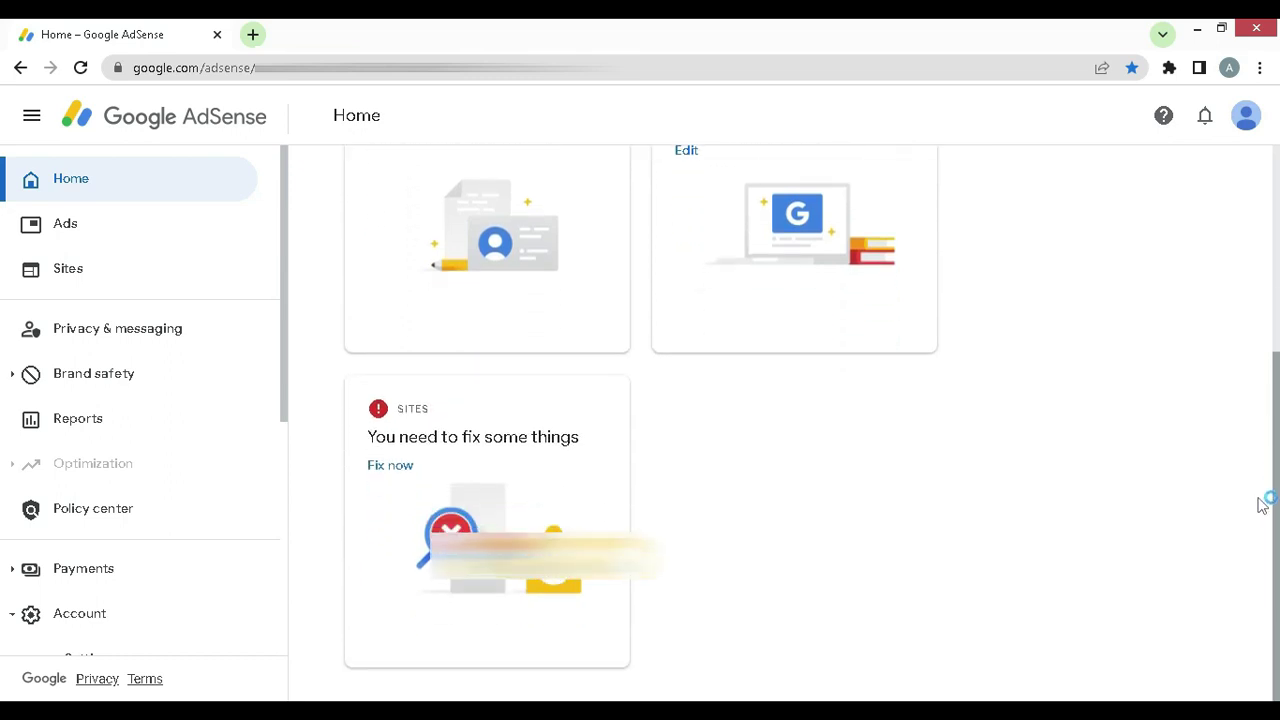
left_click(388, 466)
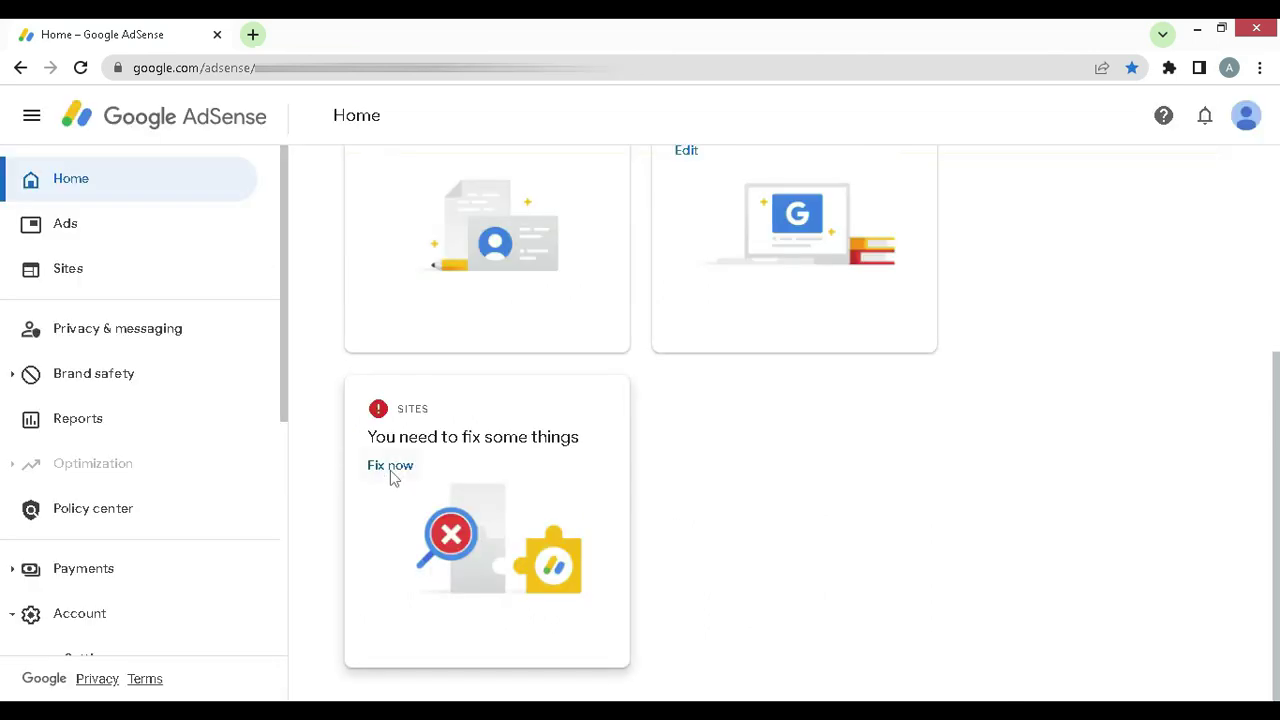
left_click(393, 475)
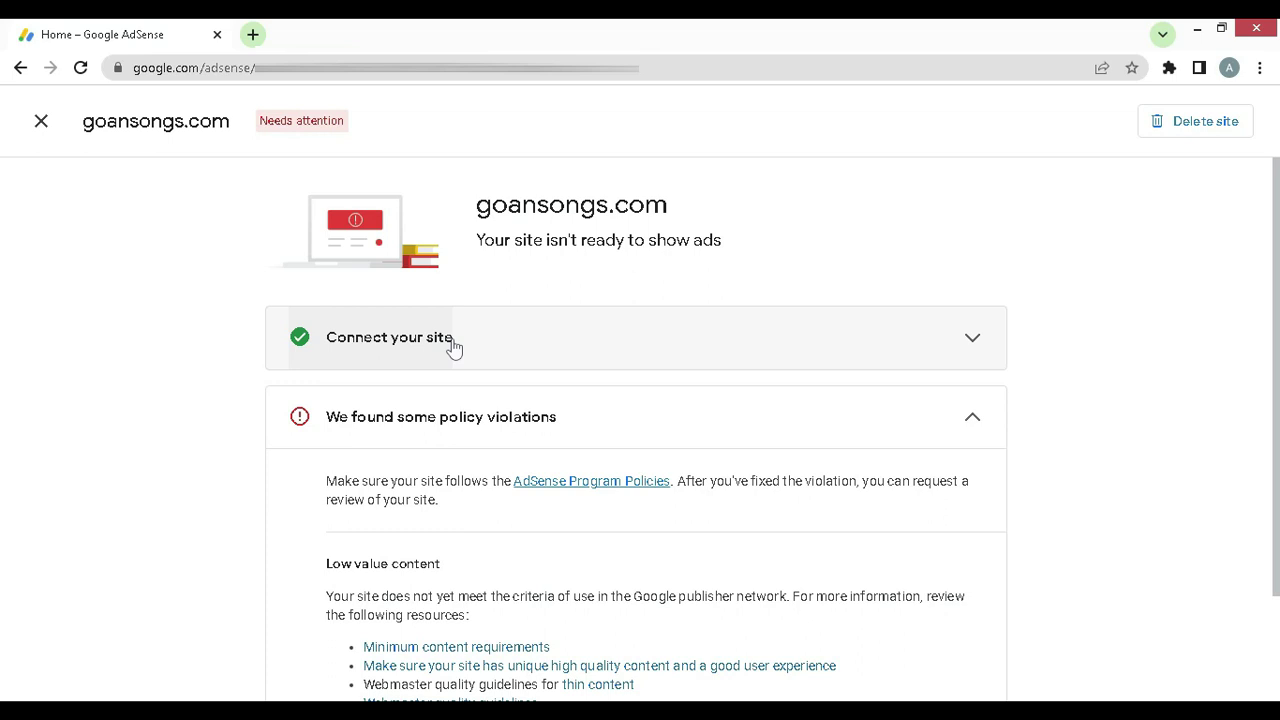
left_click(977, 342)
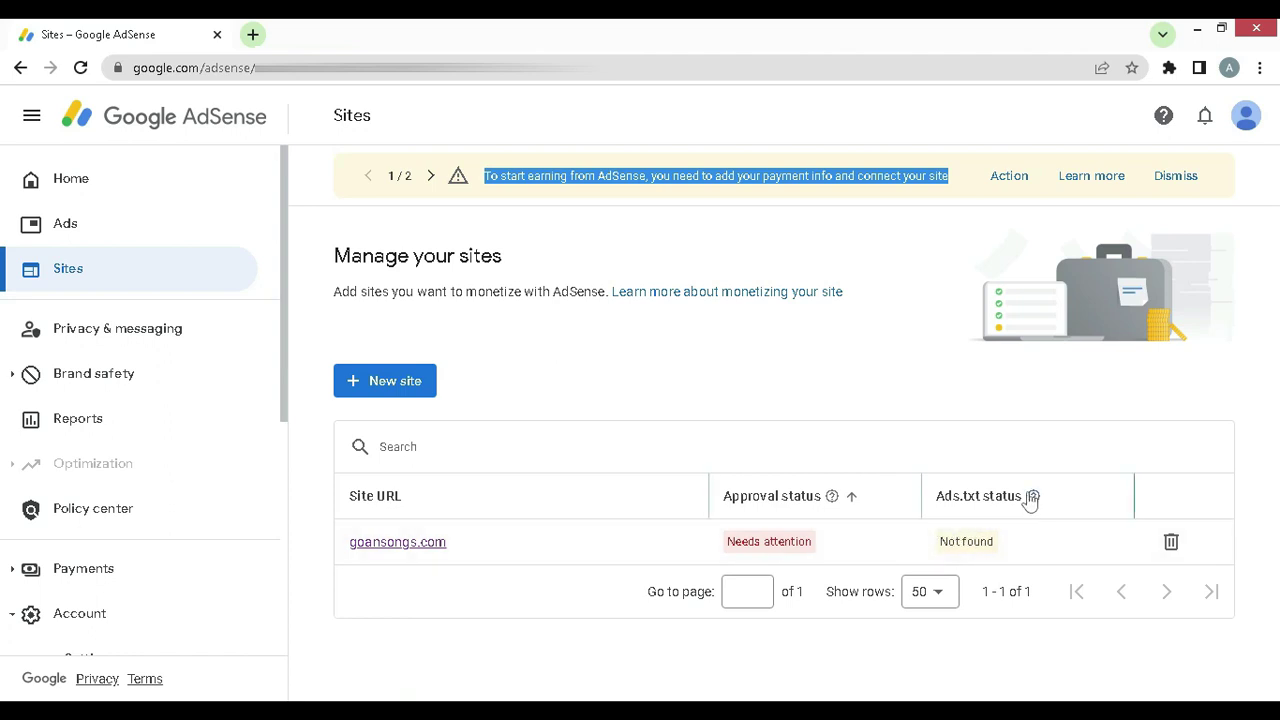
mouse_move(1031, 497)
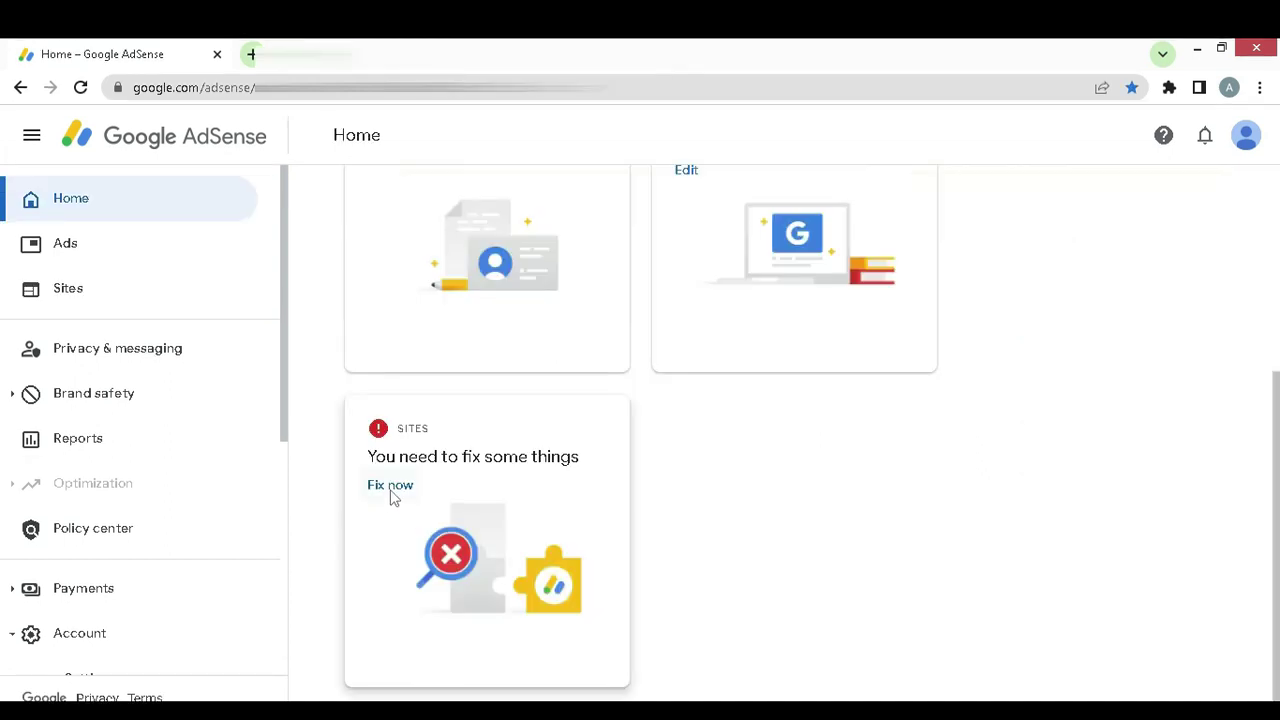
left_click(391, 486)
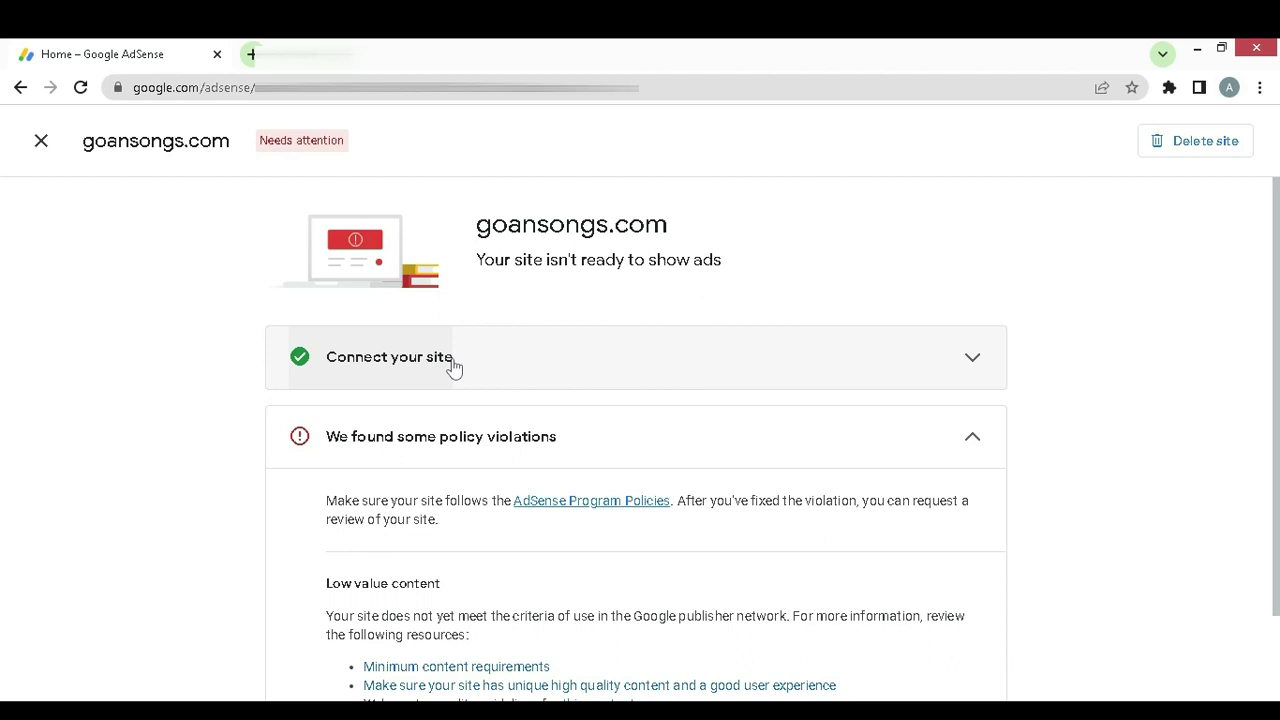
Choose Ads.txt snippet verification for goansongs.com and copy its publisher line
left_click(975, 360)
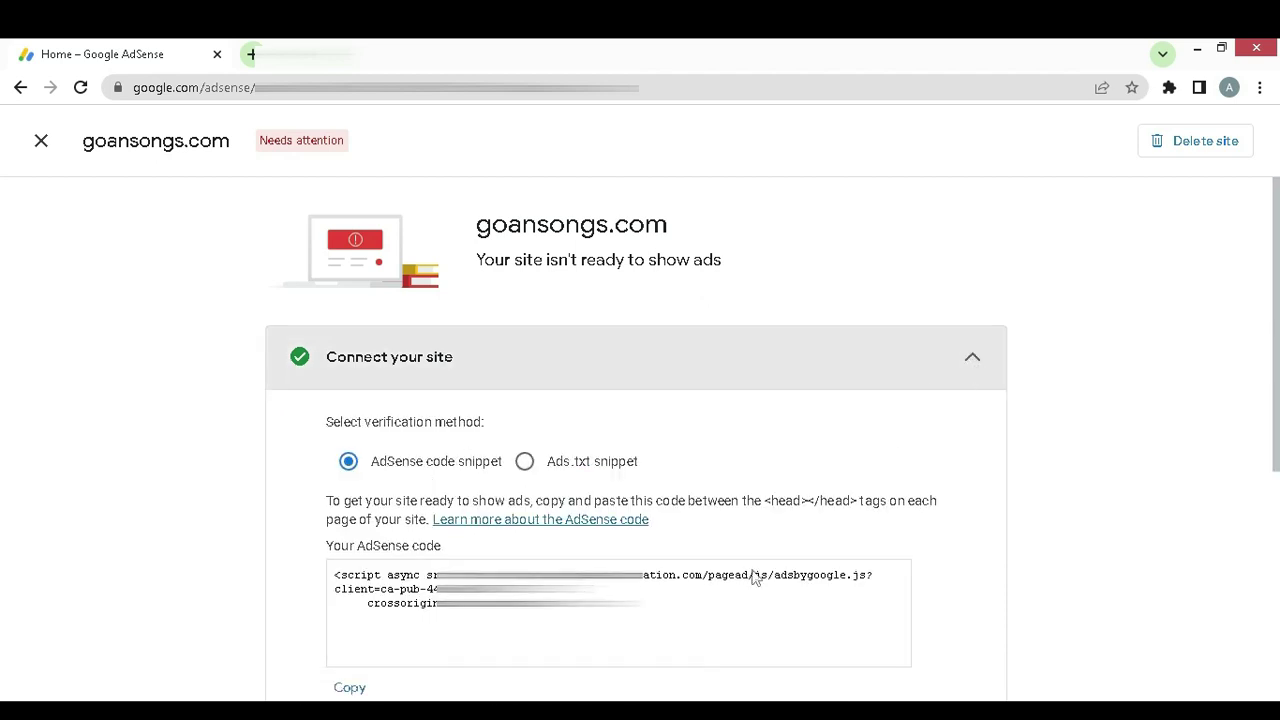
left_click(524, 461)
scroll(730, 450, "down", 1)
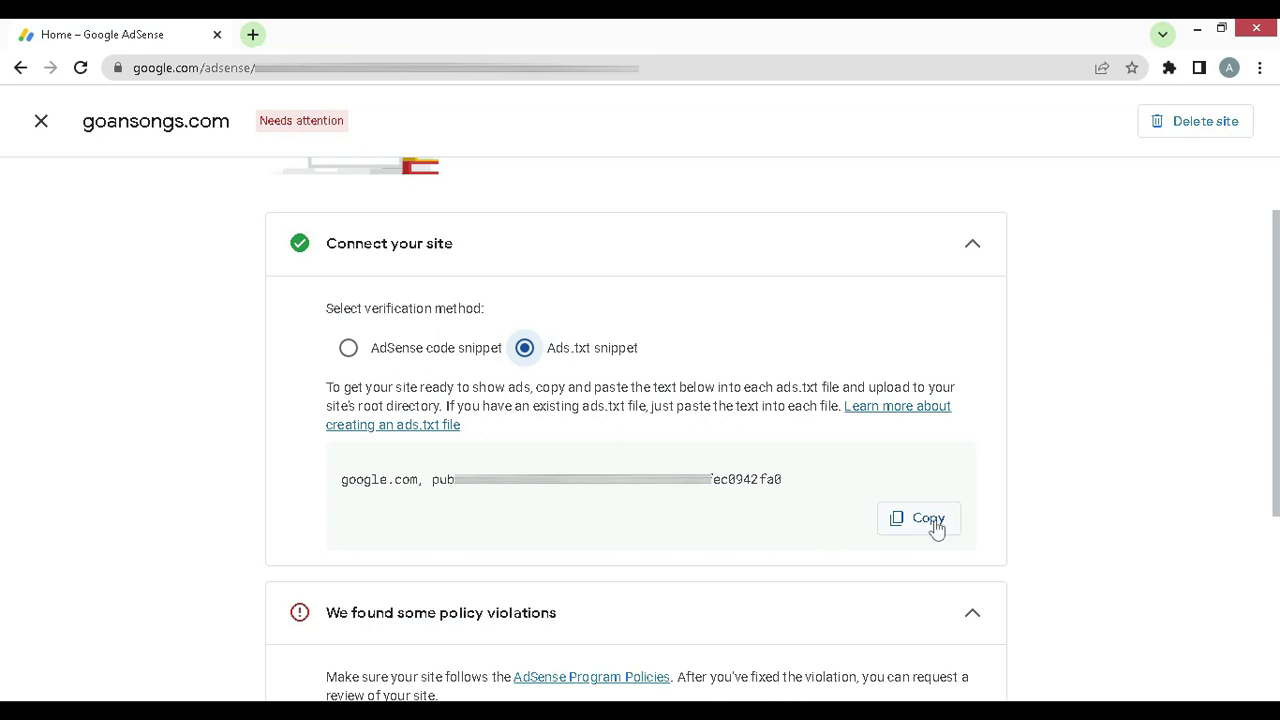
left_click(936, 528)
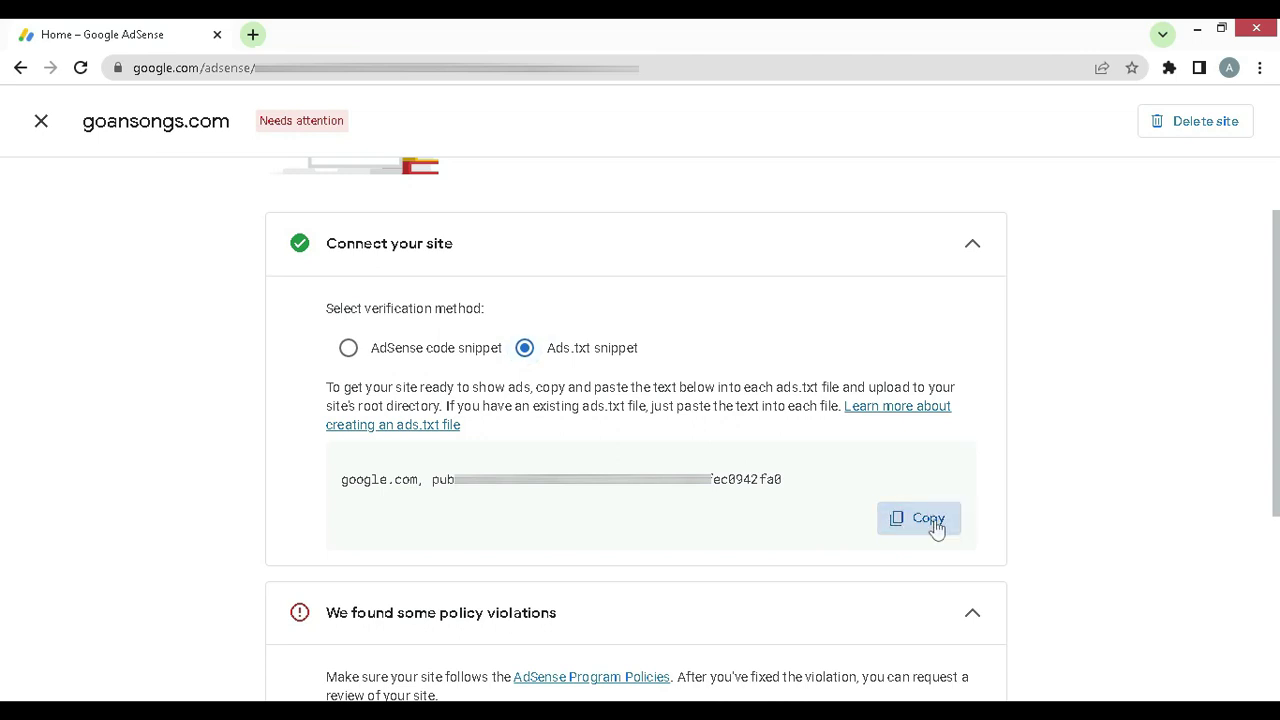
Switch to the WordPress window and go to the Dashboard
mouse_move(773, 715)
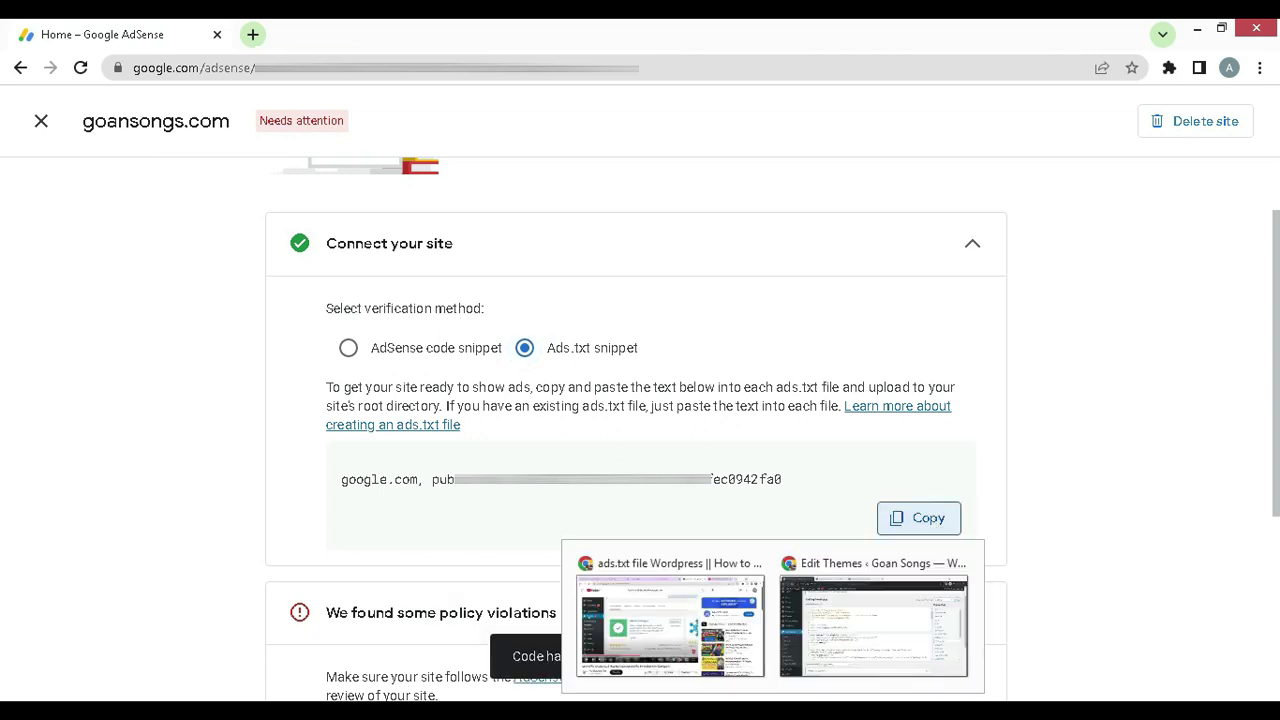
left_click(886, 652)
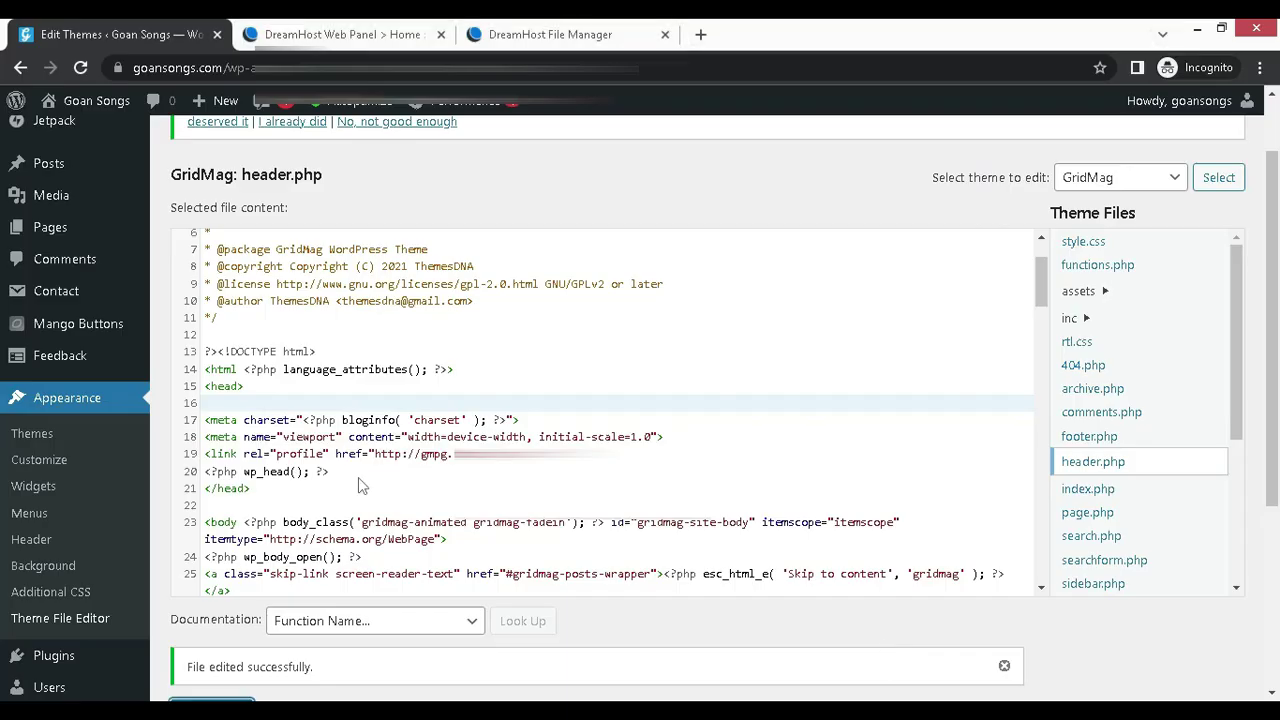
scroll(50, 165, "up", 2)
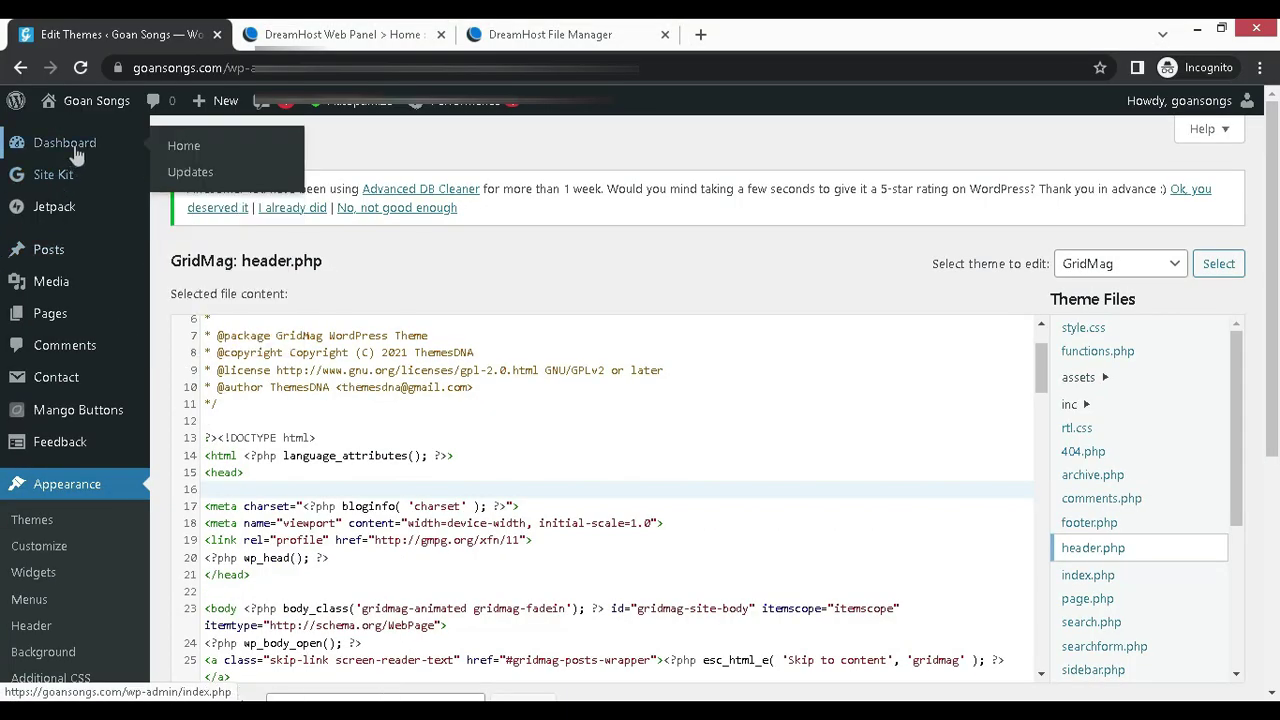
left_click(75, 148)
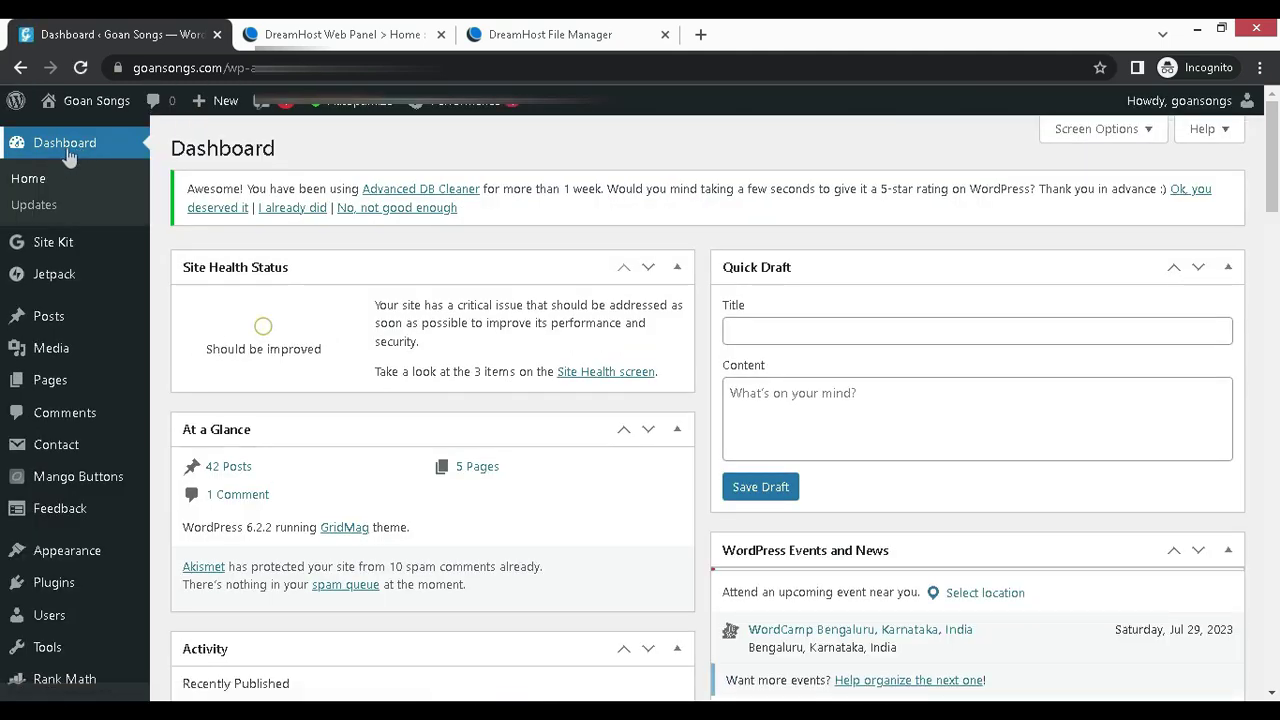
Search Plugins > Add New for 'wpcodes' to find the already-active WPCode plugin
scroll(40, 385, "down", 2)
mouse_move(60, 400)
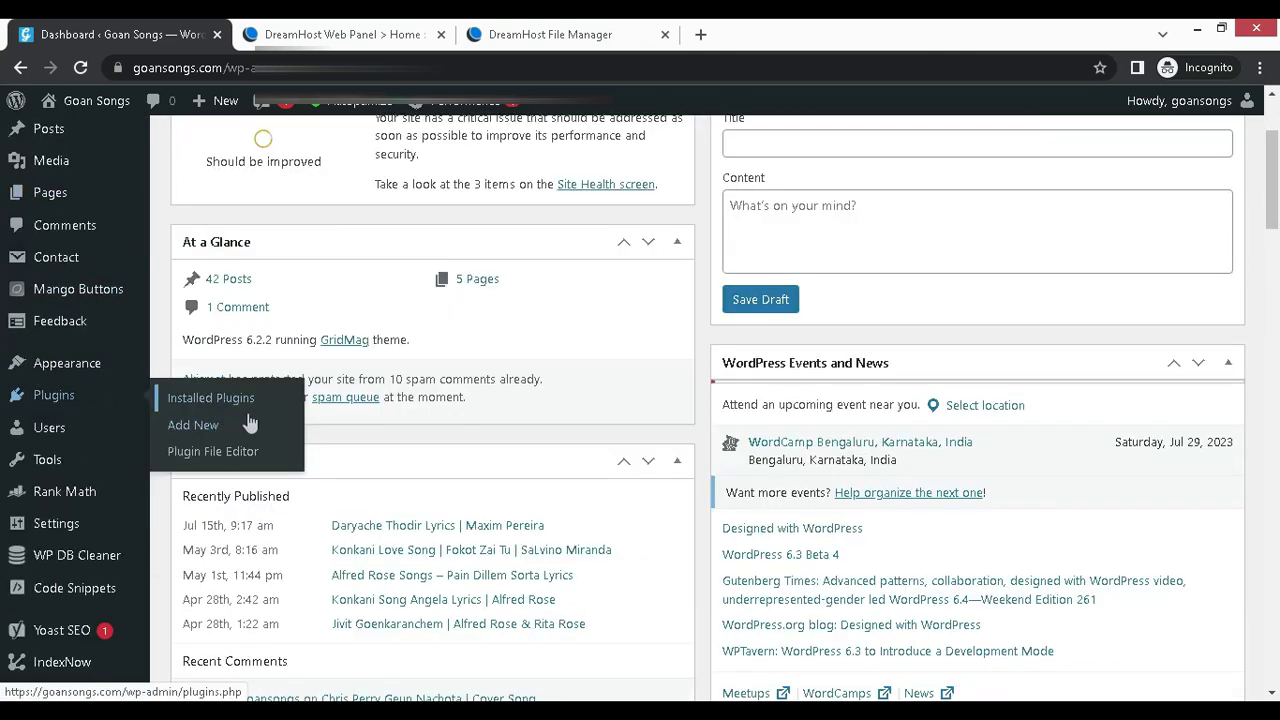
left_click(205, 428)
left_click(1006, 264)
type("wpcodes")
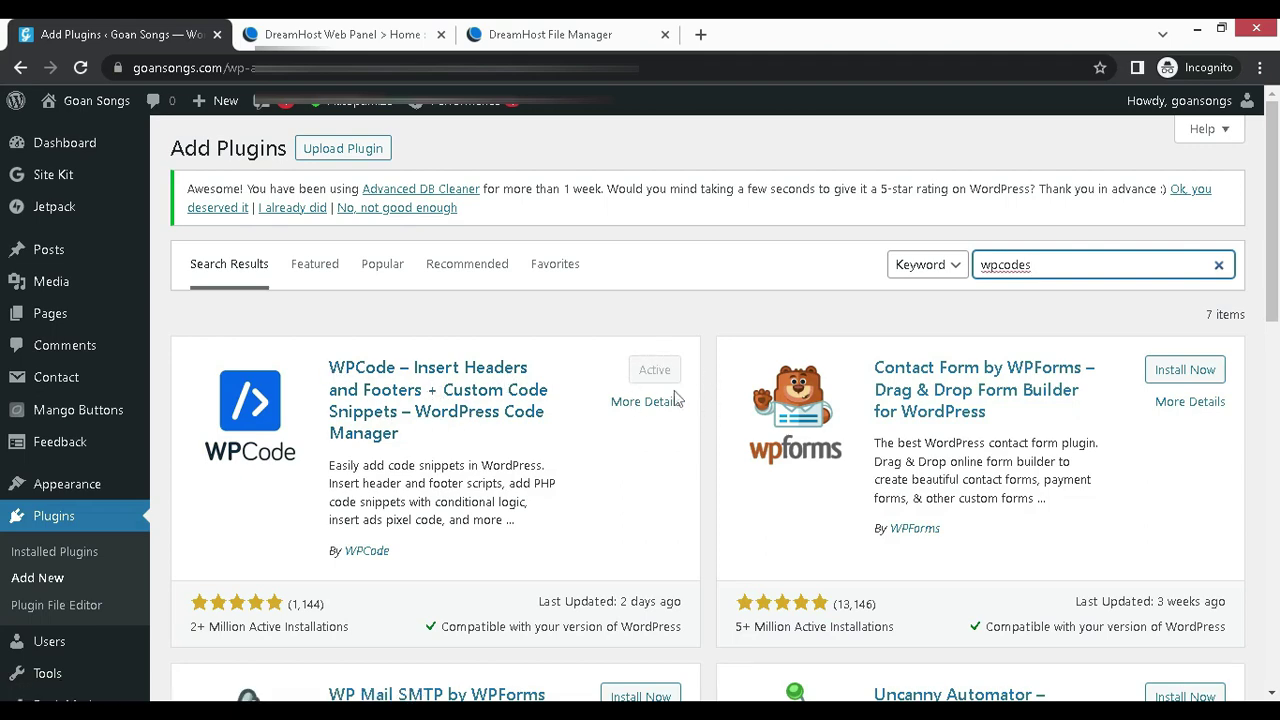
Paste the ads.txt publisher line at Header line 29 in WPCode Header & Footer and save
scroll(56, 486, "down", 2)
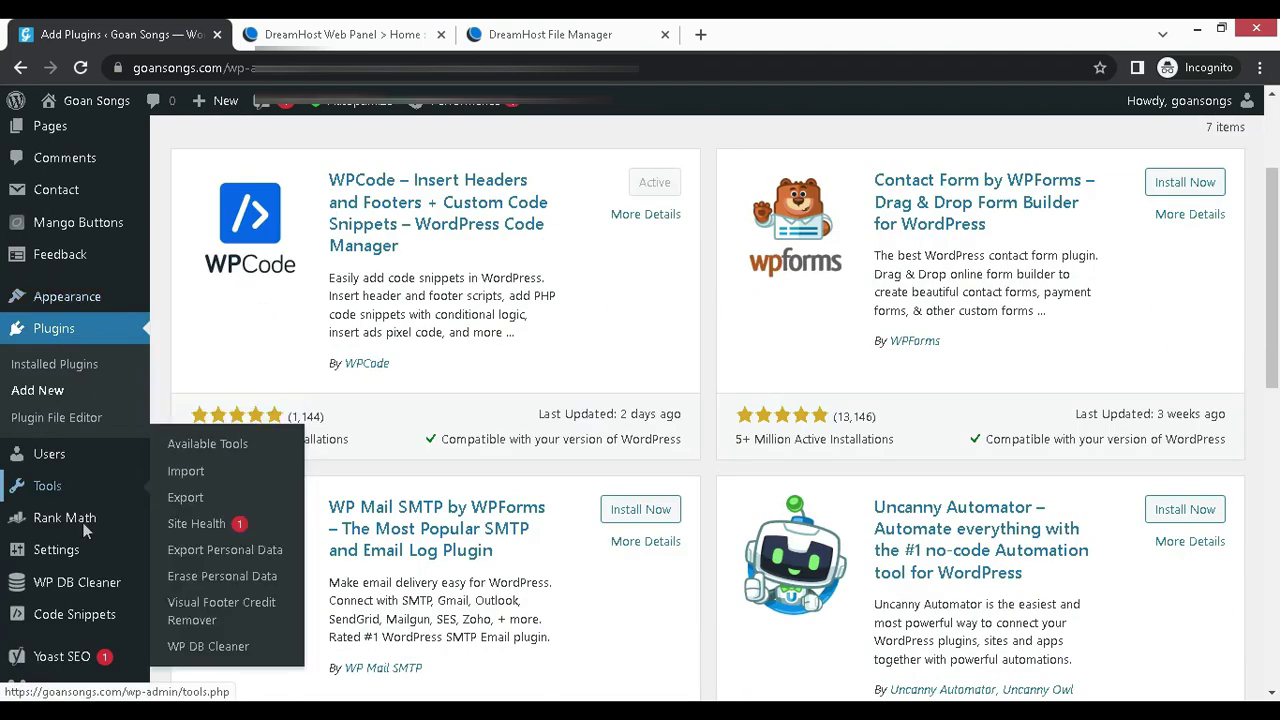
mouse_move(77, 631)
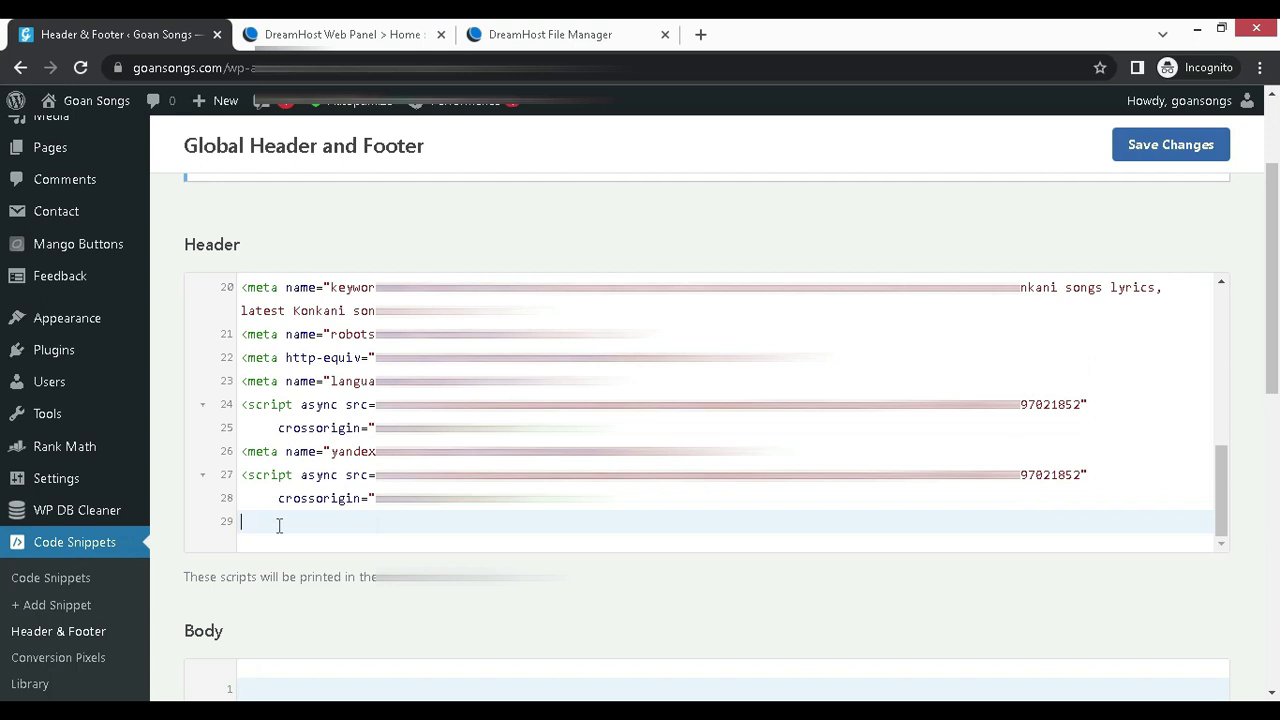
right_click(279, 526)
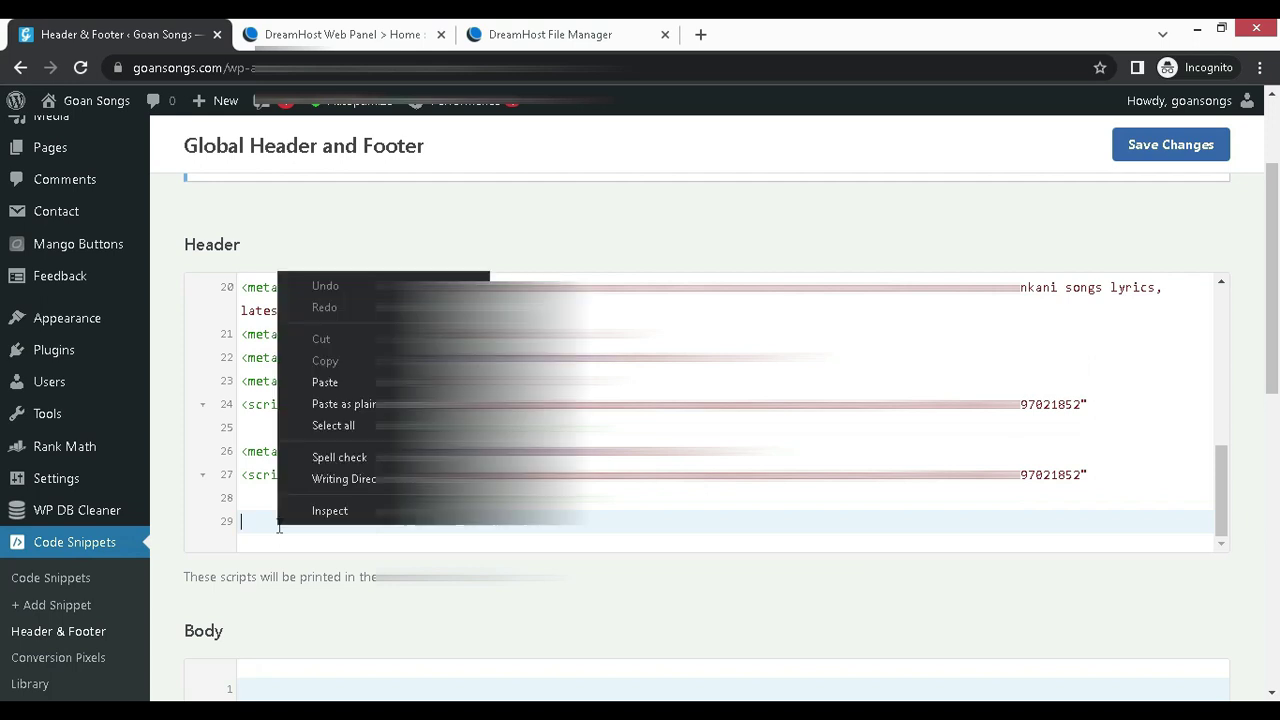
left_click(325, 382)
left_click(1178, 147)
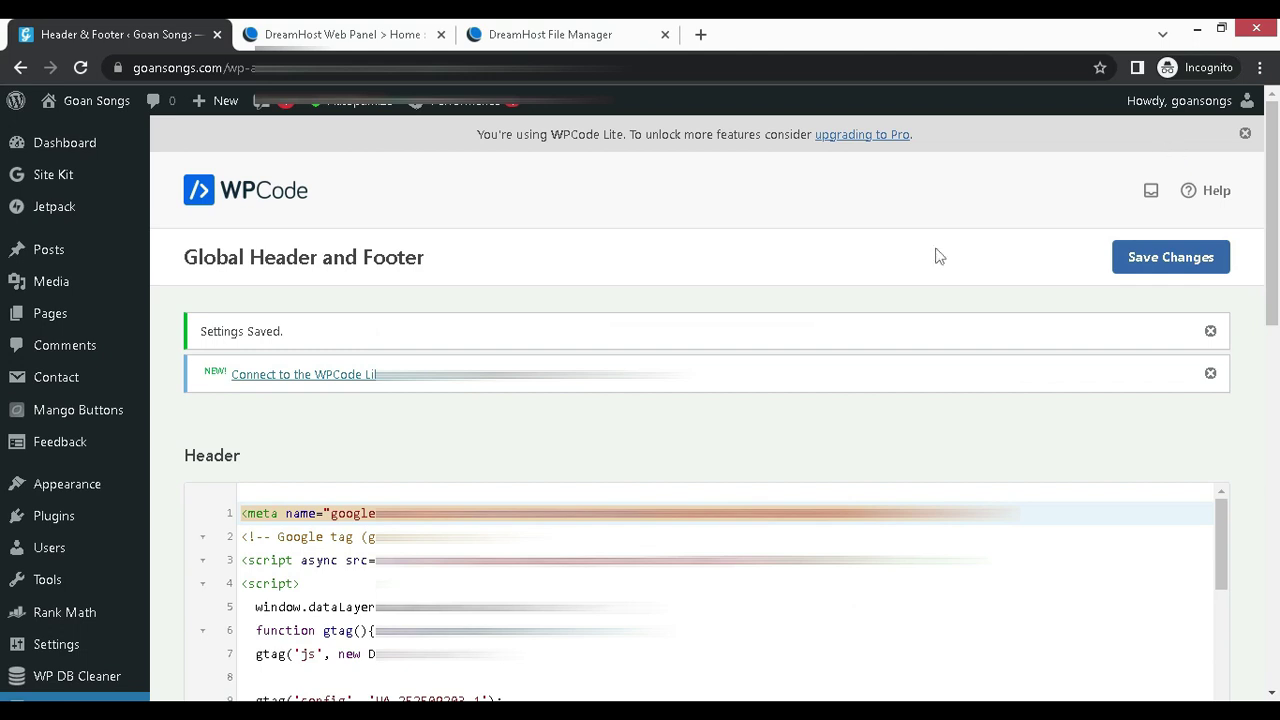
Open the GridMag theme's header.php in the Theme File Editor
mouse_move(57, 262)
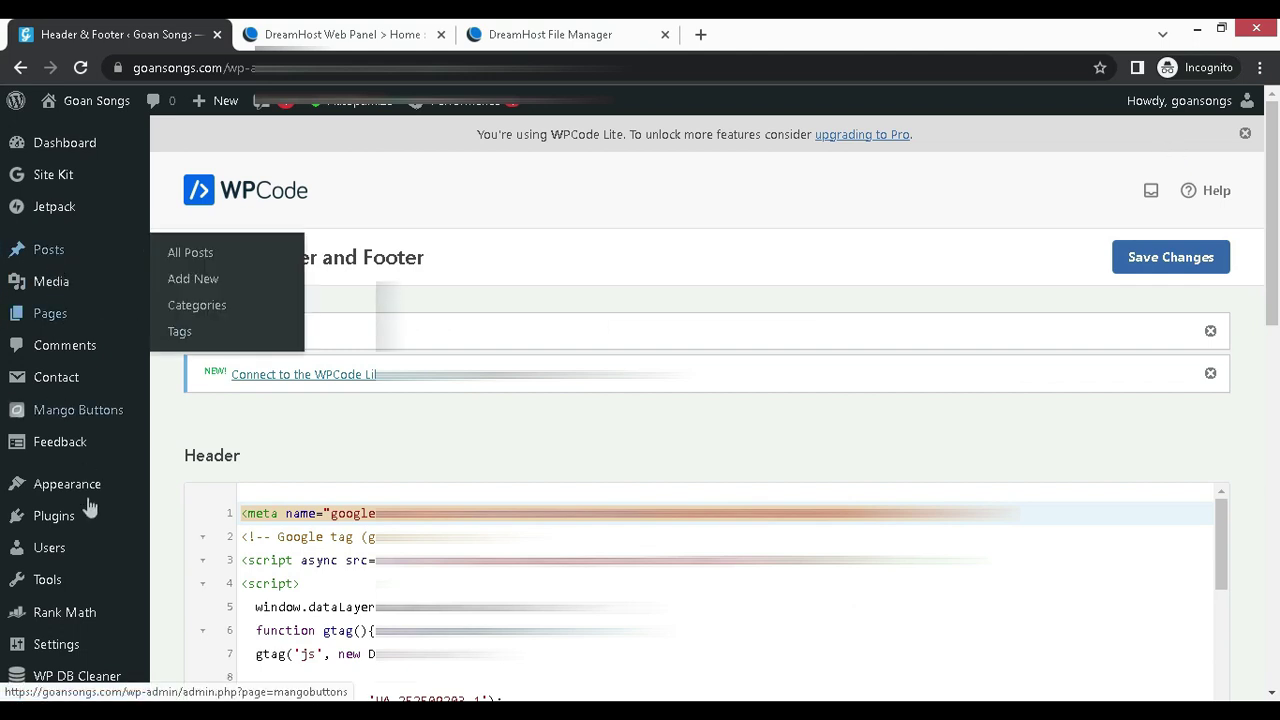
mouse_move(82, 497)
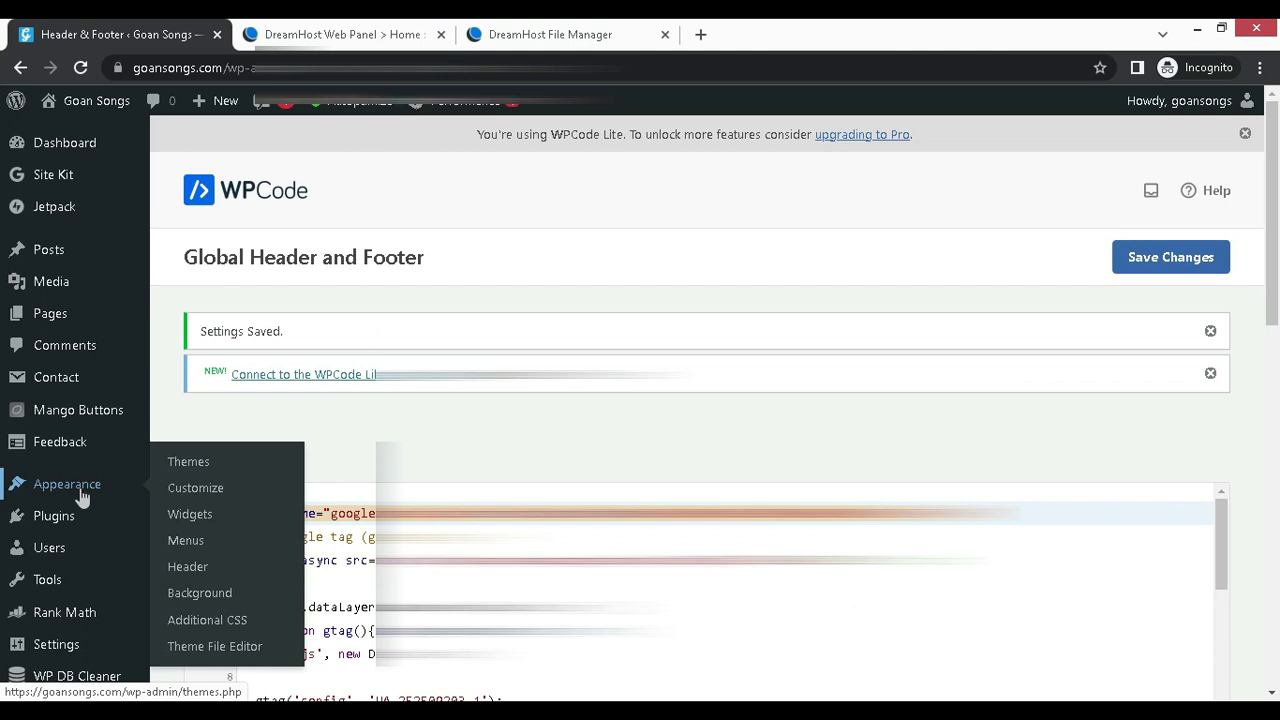
left_click(228, 658)
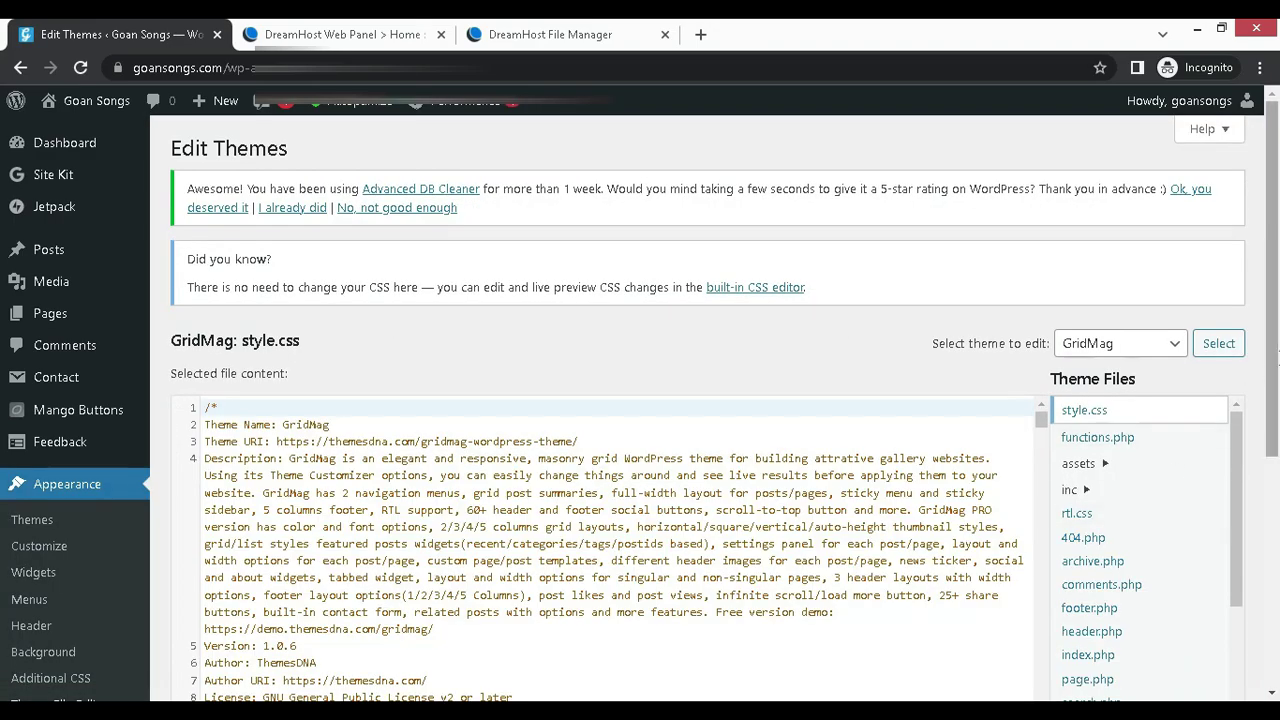
scroll(1245, 465, "down", 2)
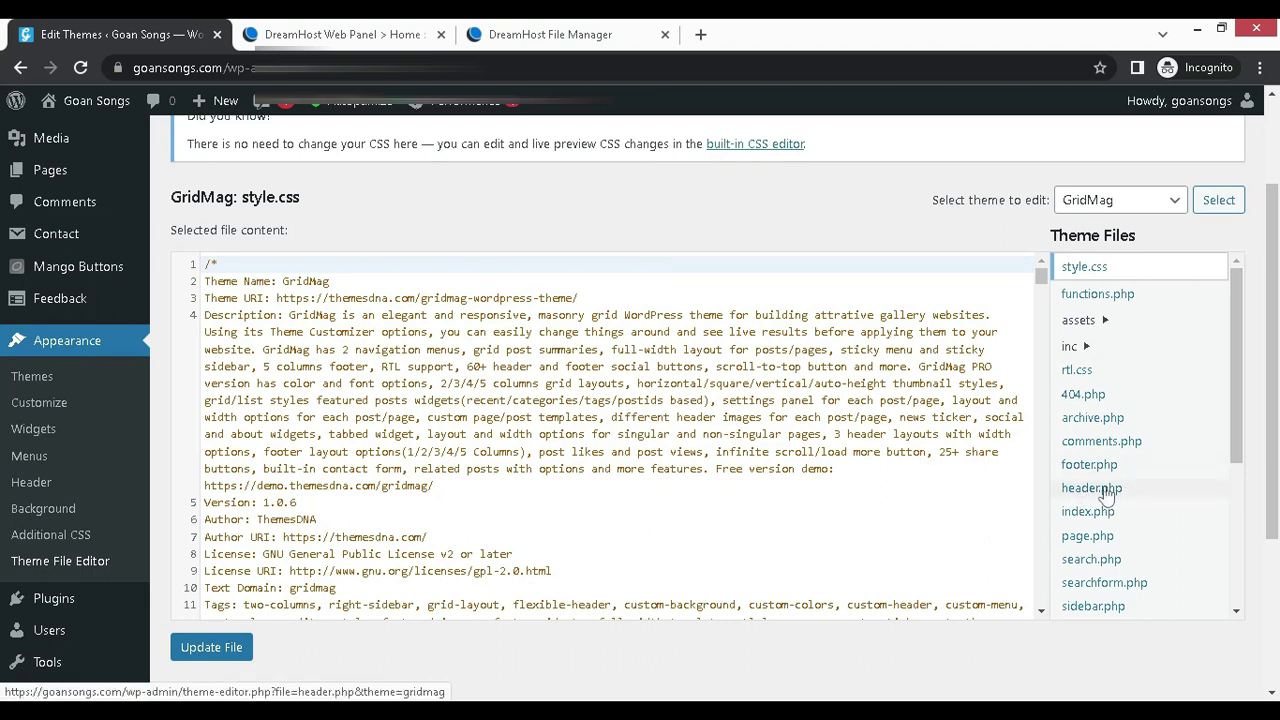
left_click(1088, 497)
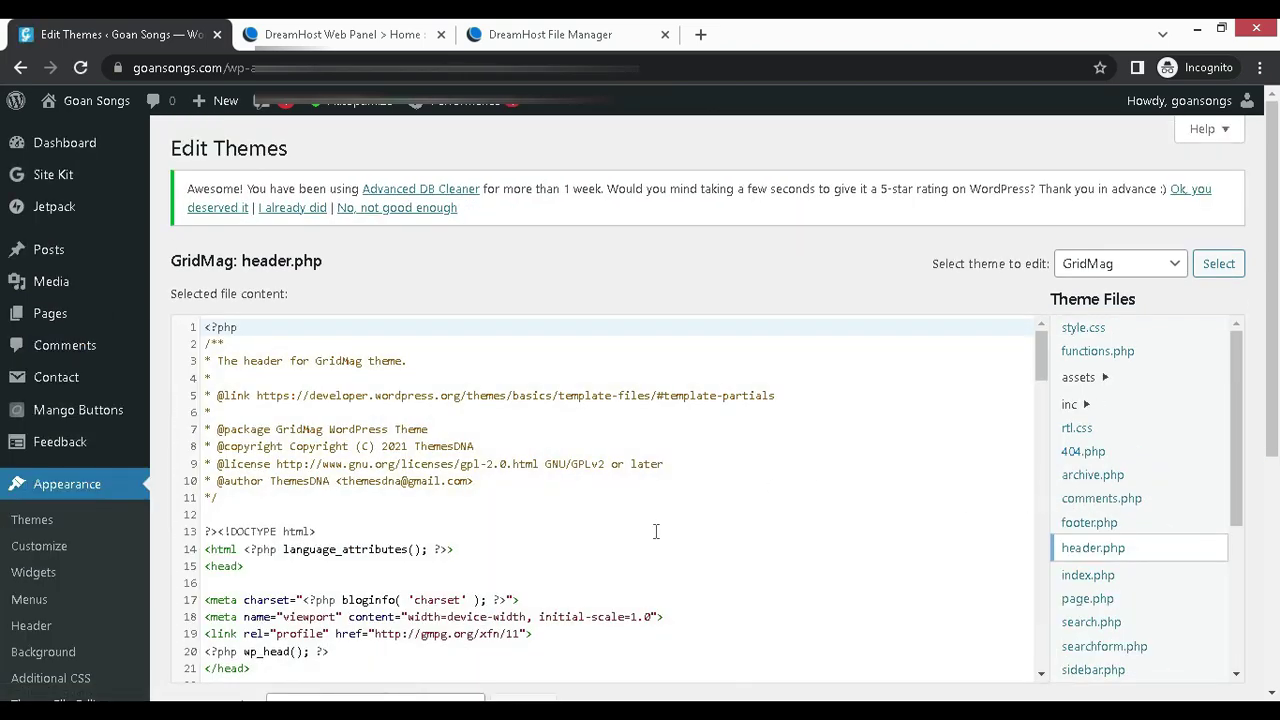
Paste the publisher line onto line 16, below <head>, and update the file
scroll(652, 528, "down", 1)
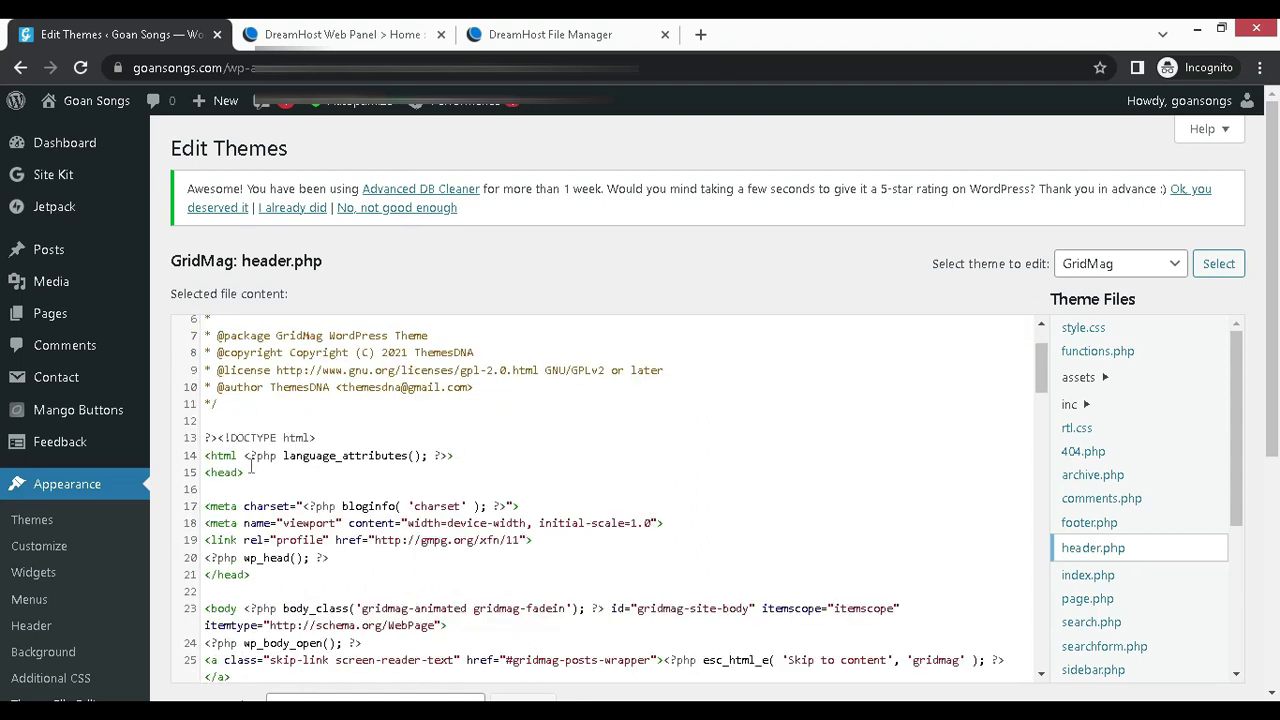
left_click_drag(254, 472, 210, 480)
left_click(210, 480)
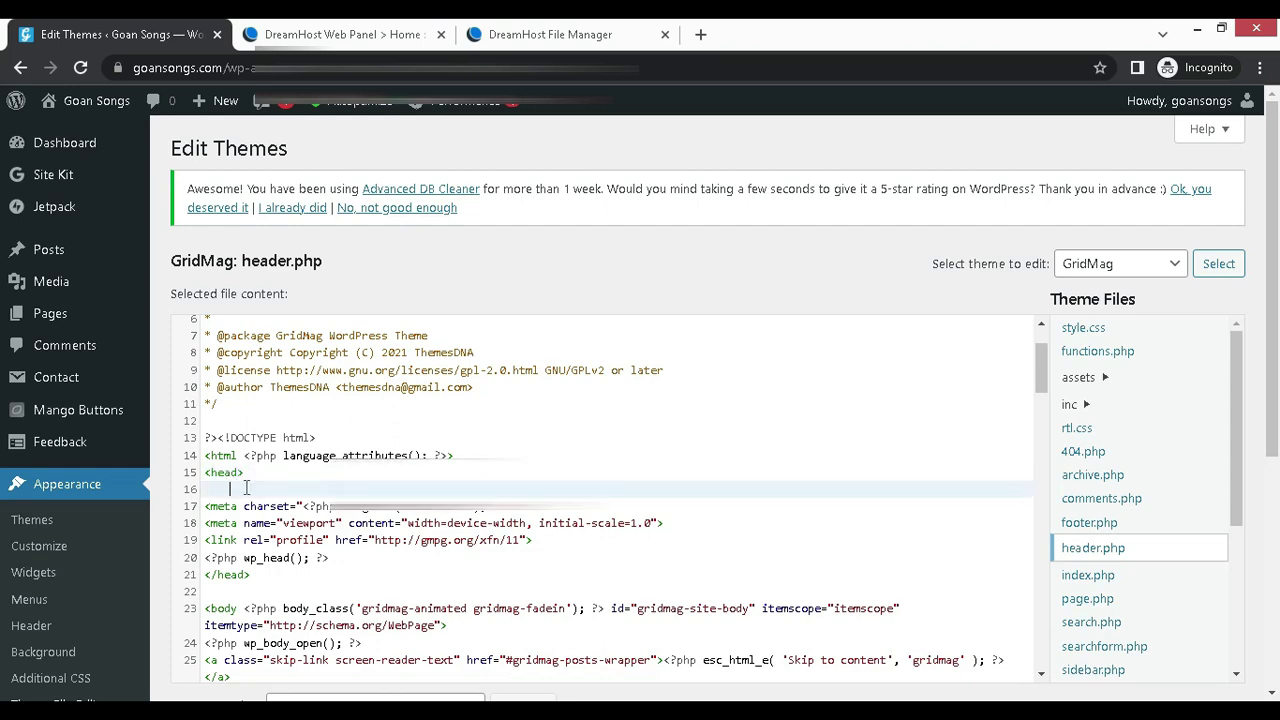
right_click(246, 488)
left_click(302, 346)
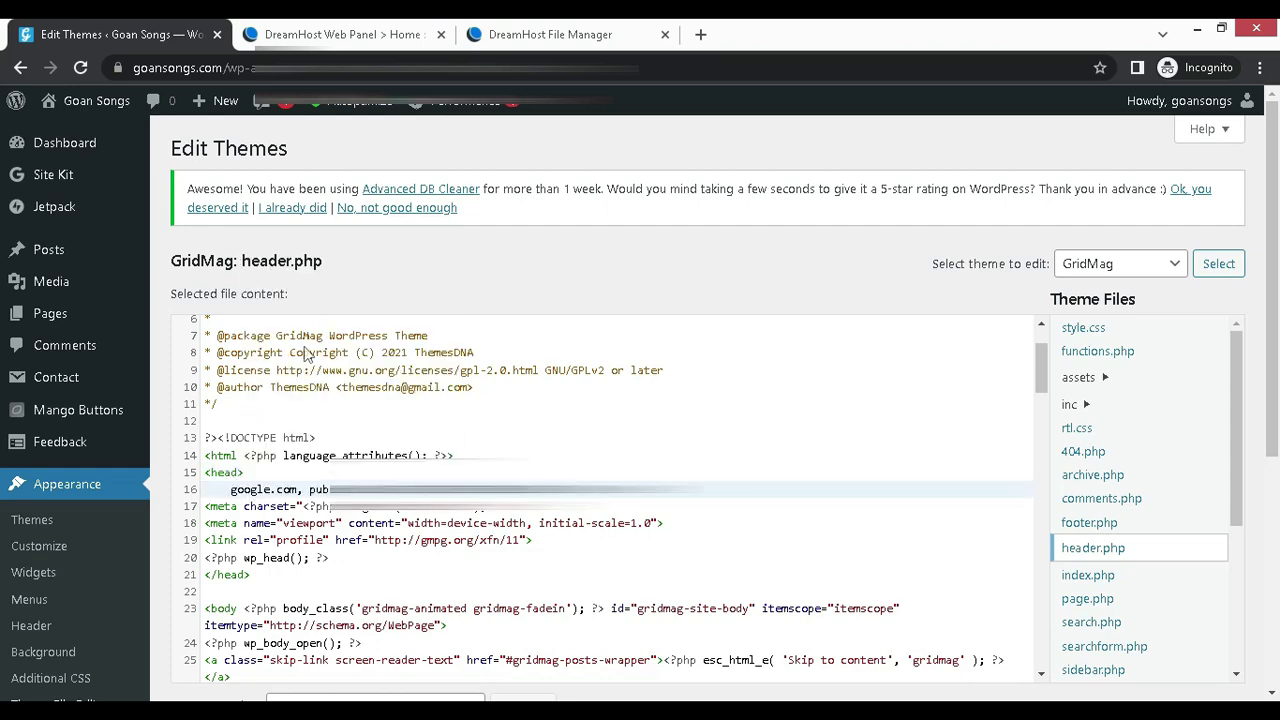
scroll(300, 515, "down", 3)
left_click(220, 512)
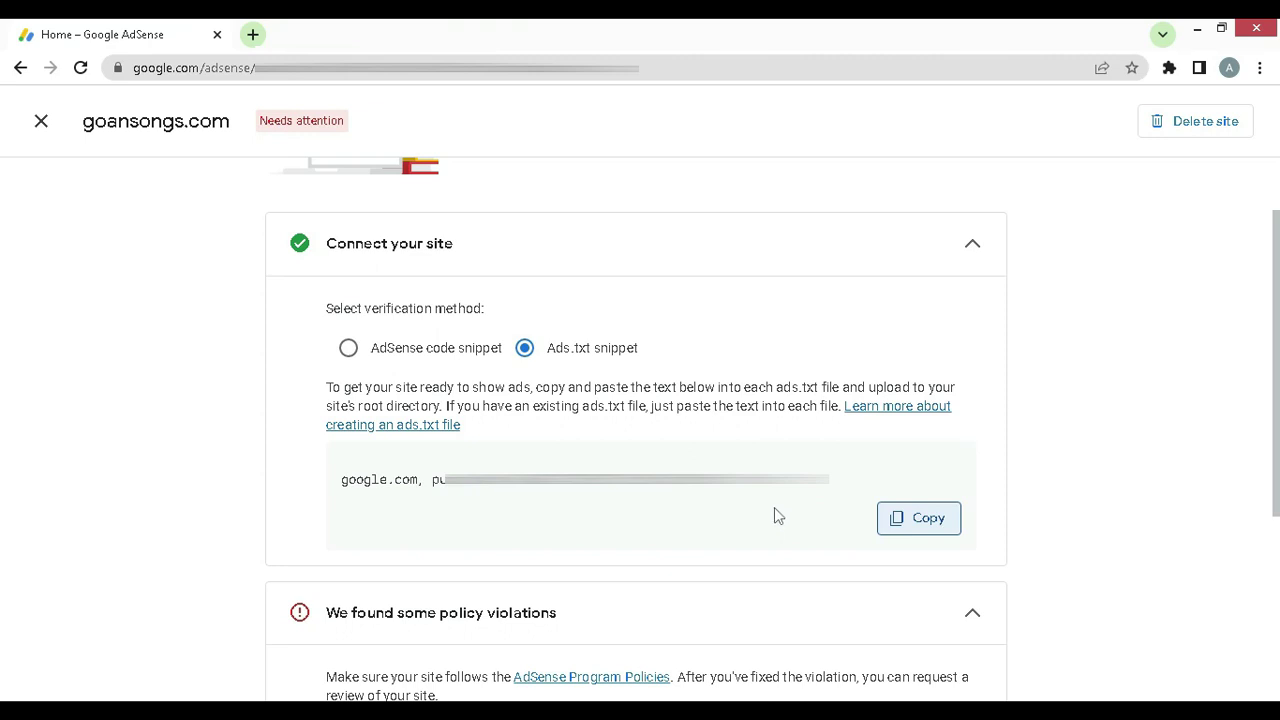
Tick and untick 'I confirm I have fixed the issues', then reload the page
scroll(770, 510, "down", 3)
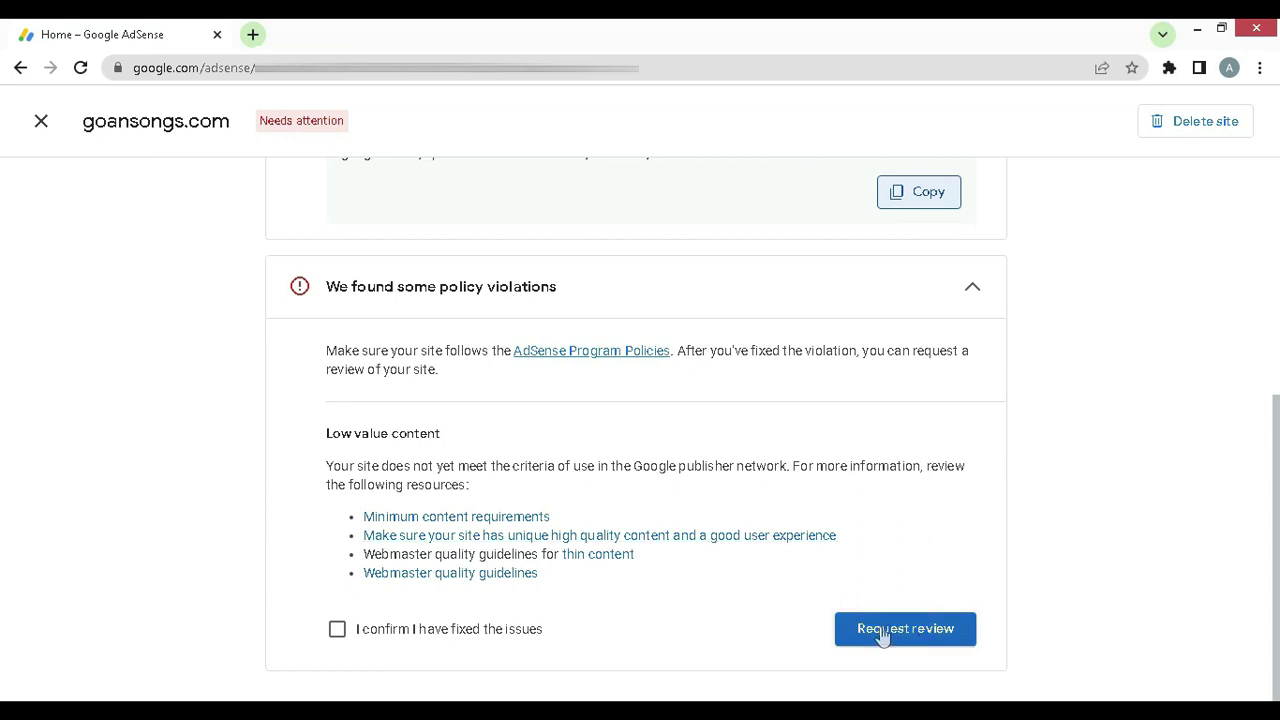
left_click(338, 635)
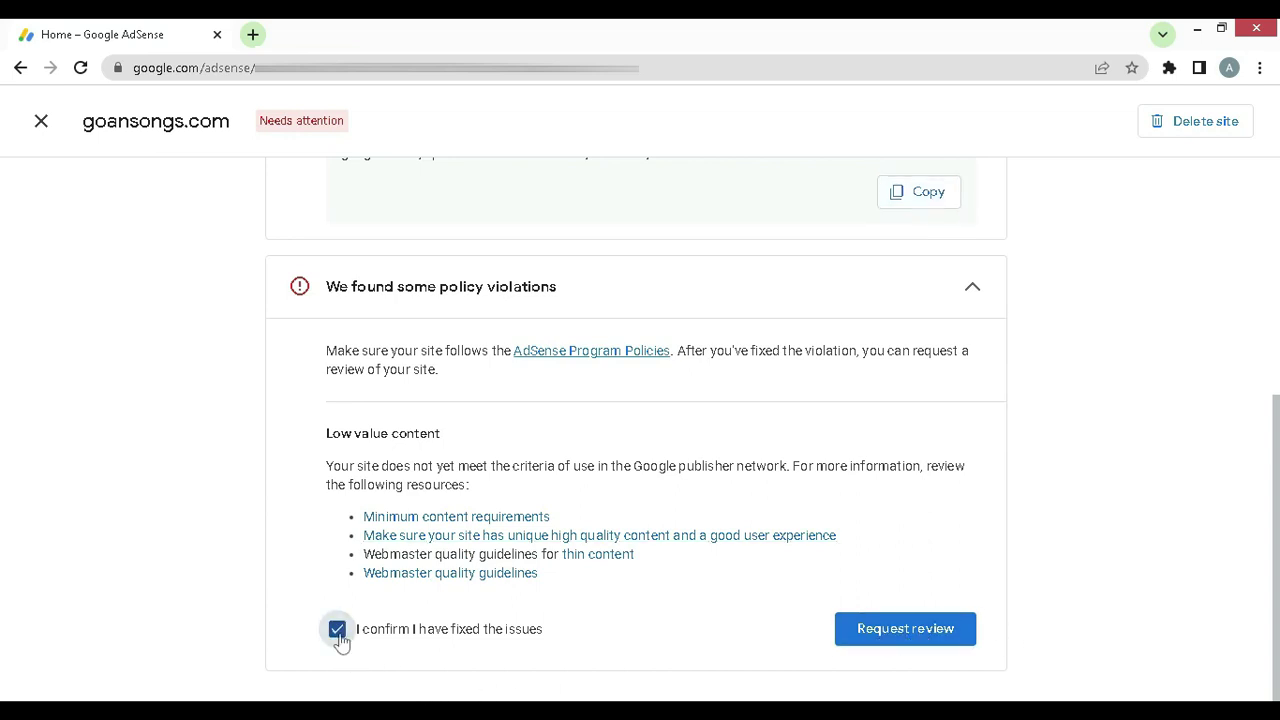
left_click(905, 628)
left_click(80, 68)
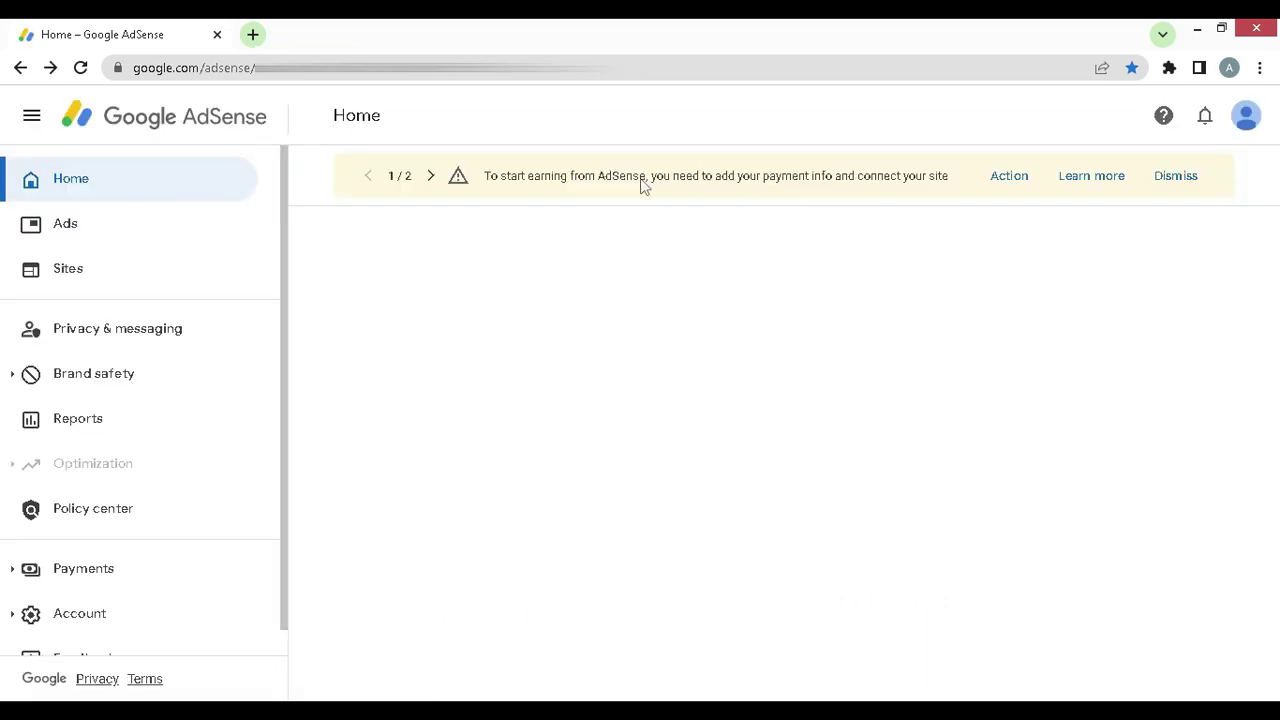
From the Home Sites card, reopen goansongs.com's Fix now page showing the Ads.txt snippet option
left_click_drag(484, 177, 877, 177)
scroll(1084, 373, "down", 3)
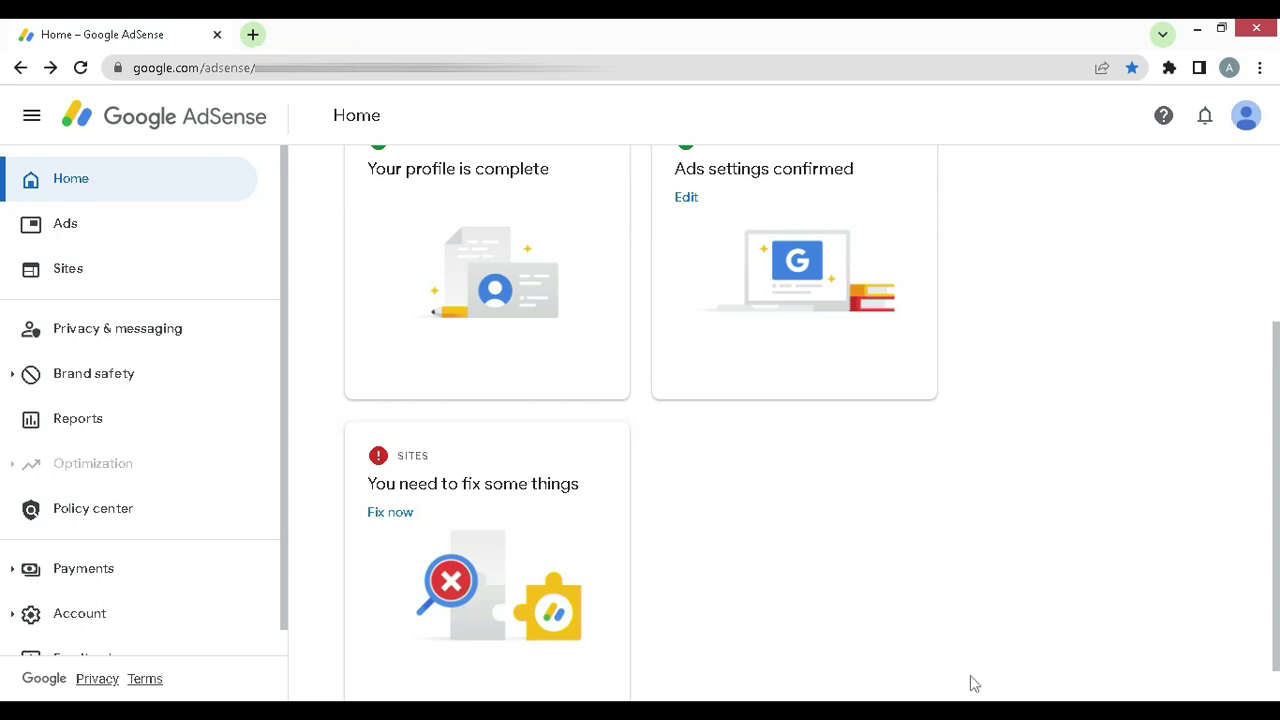
left_click(390, 512)
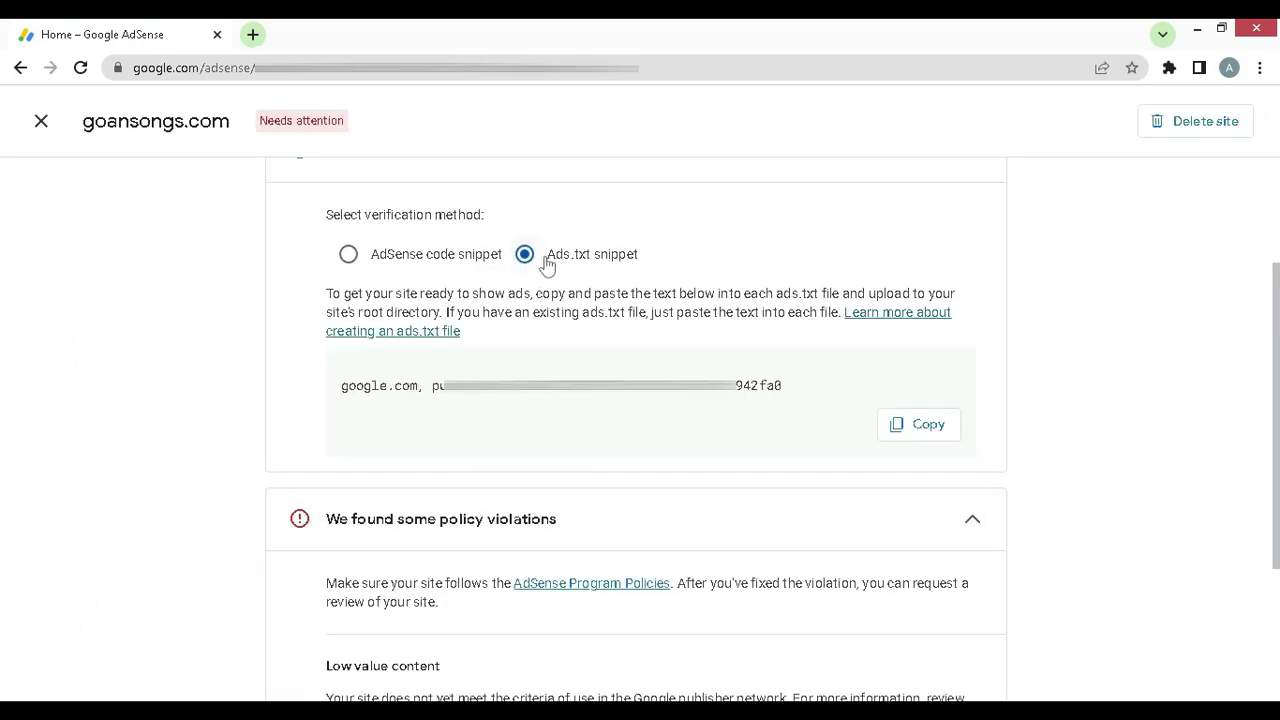
left_click_drag(657, 263, 546, 262)
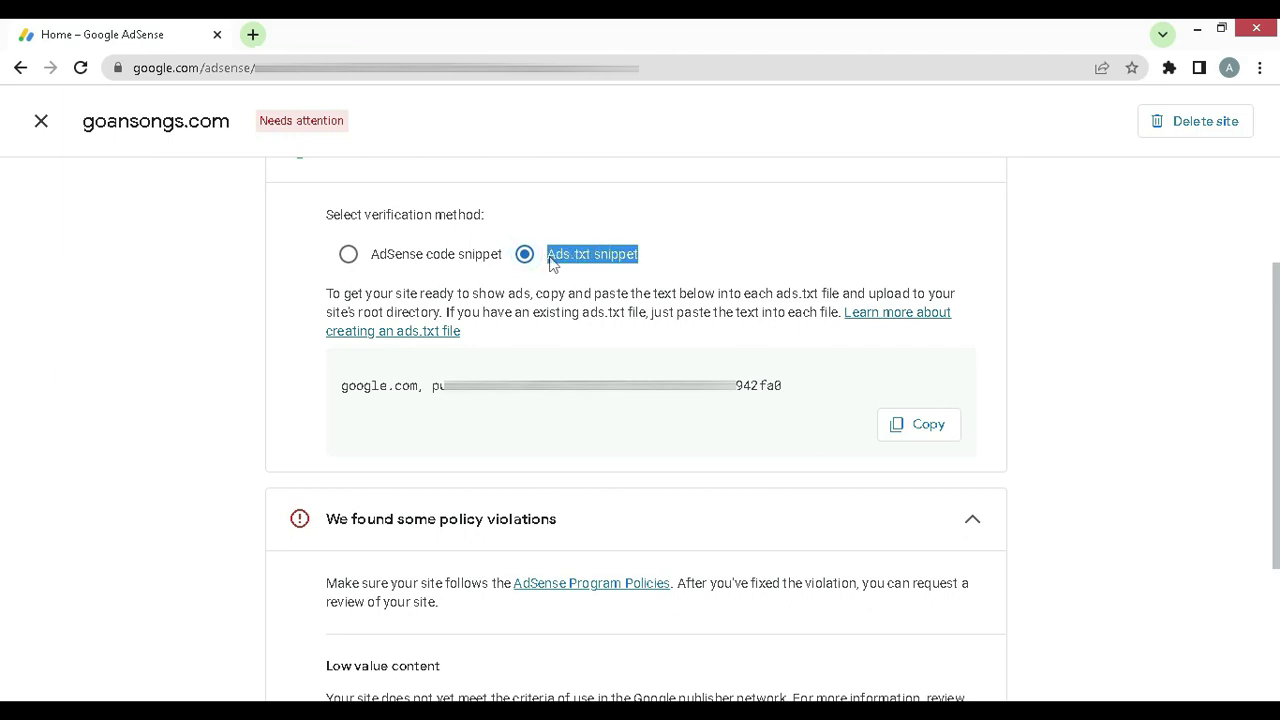
Copy the ads.txt publisher line and paste it into a blank Notepad document
left_click(912, 422)
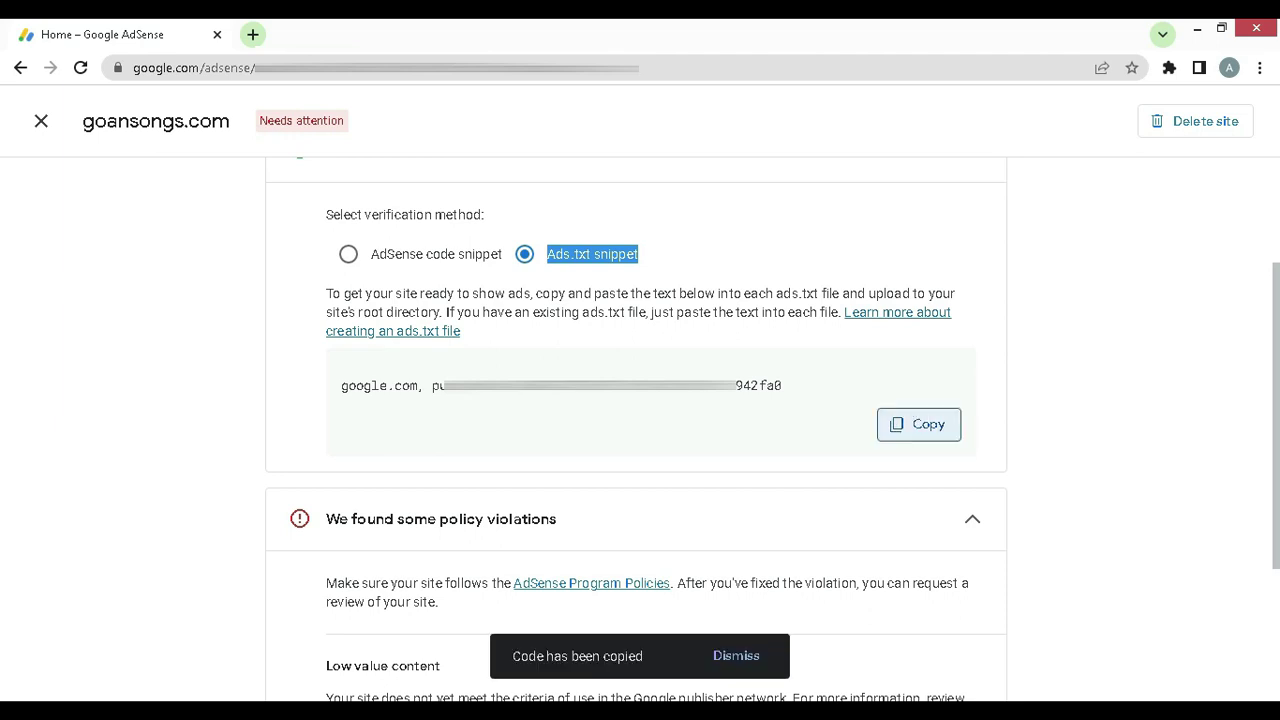
key("alt+Tab")
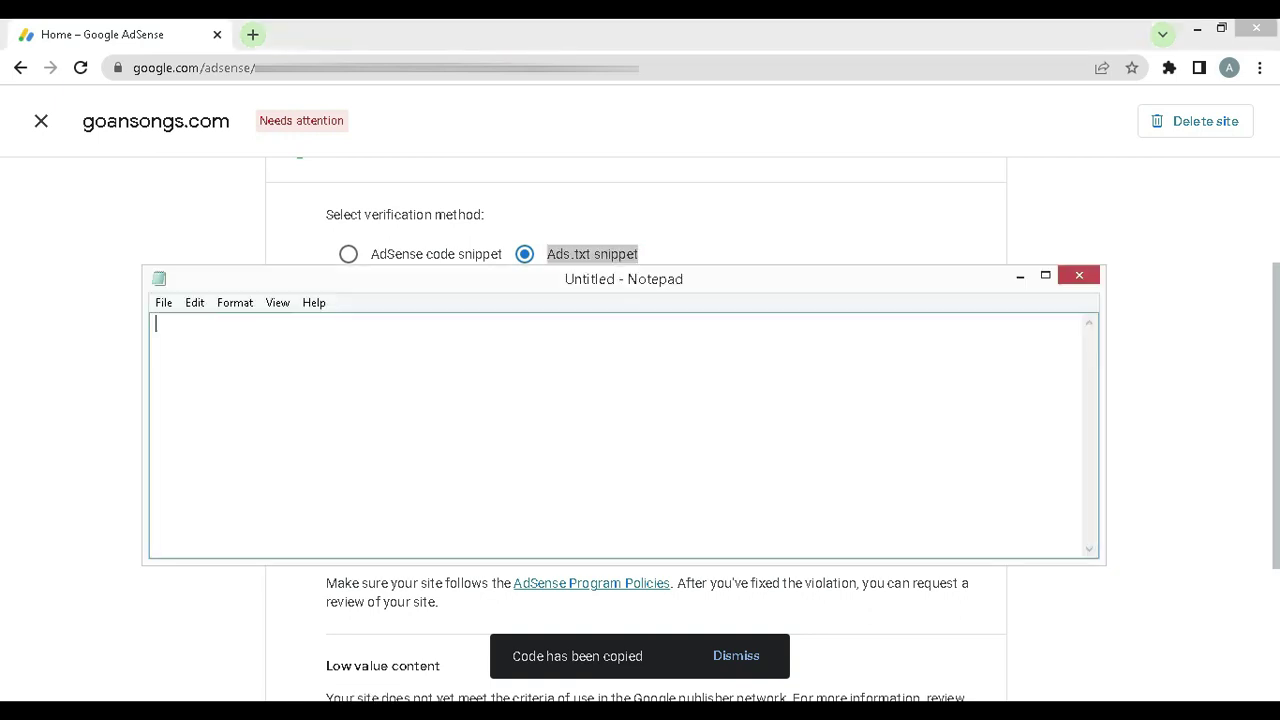
right_click(242, 392)
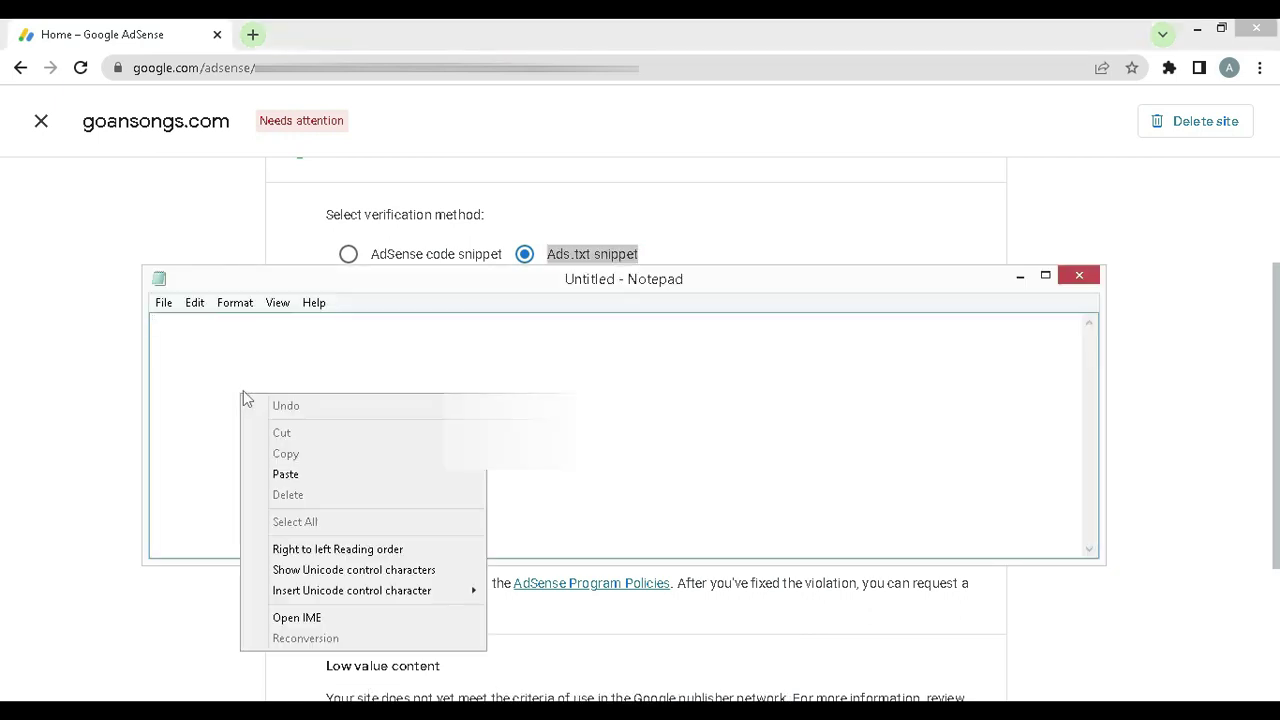
left_click(295, 476)
Save the Notepad document as ads.txt
left_click(163, 302)
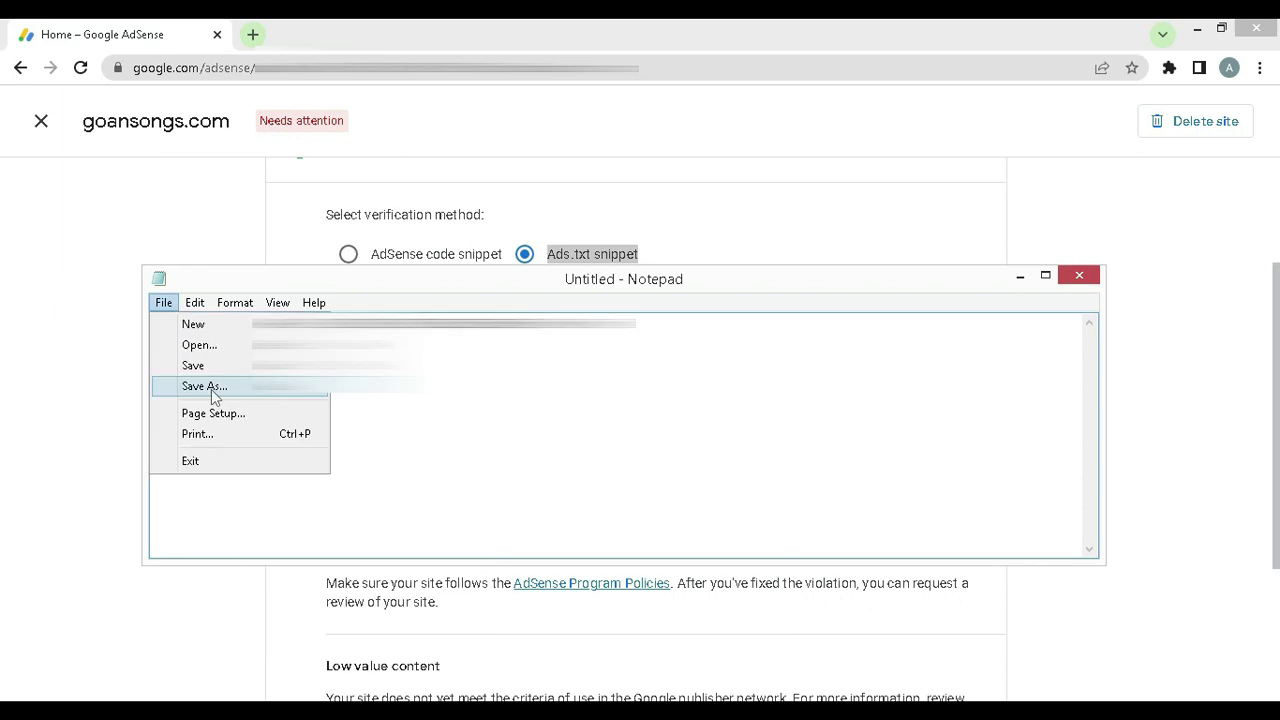
left_click(207, 387)
type("ads")
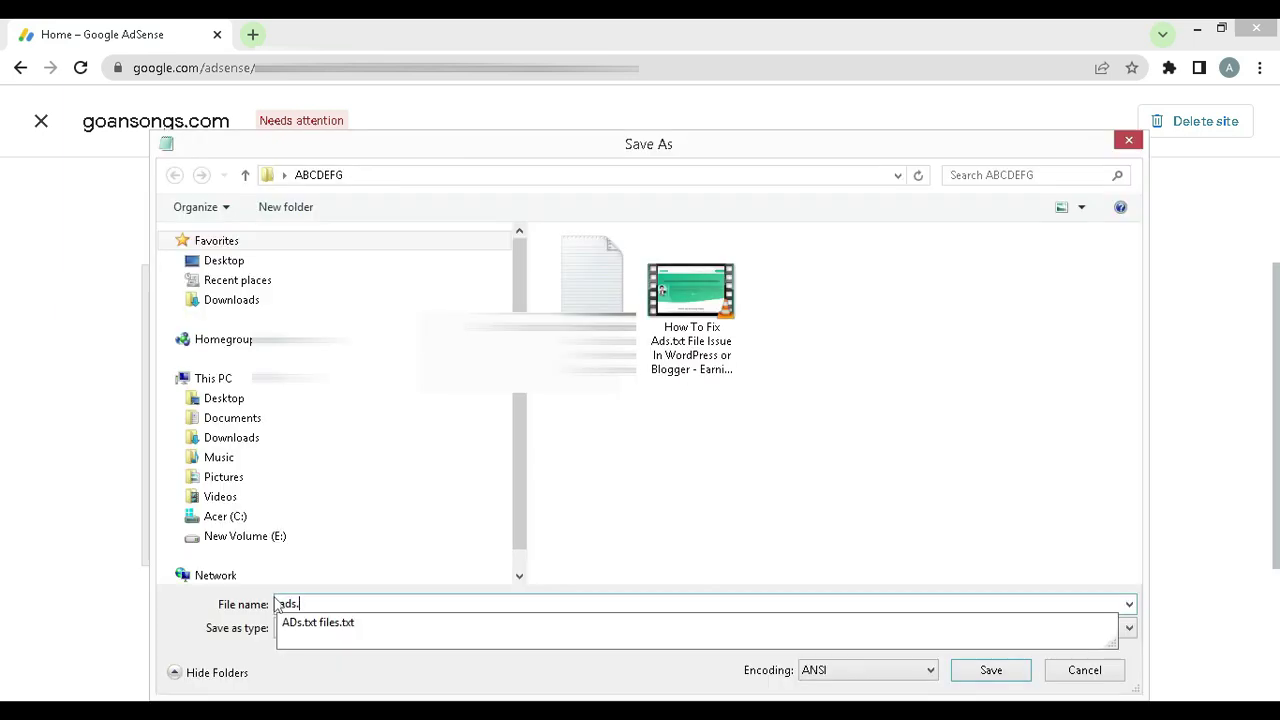
type(".txt")
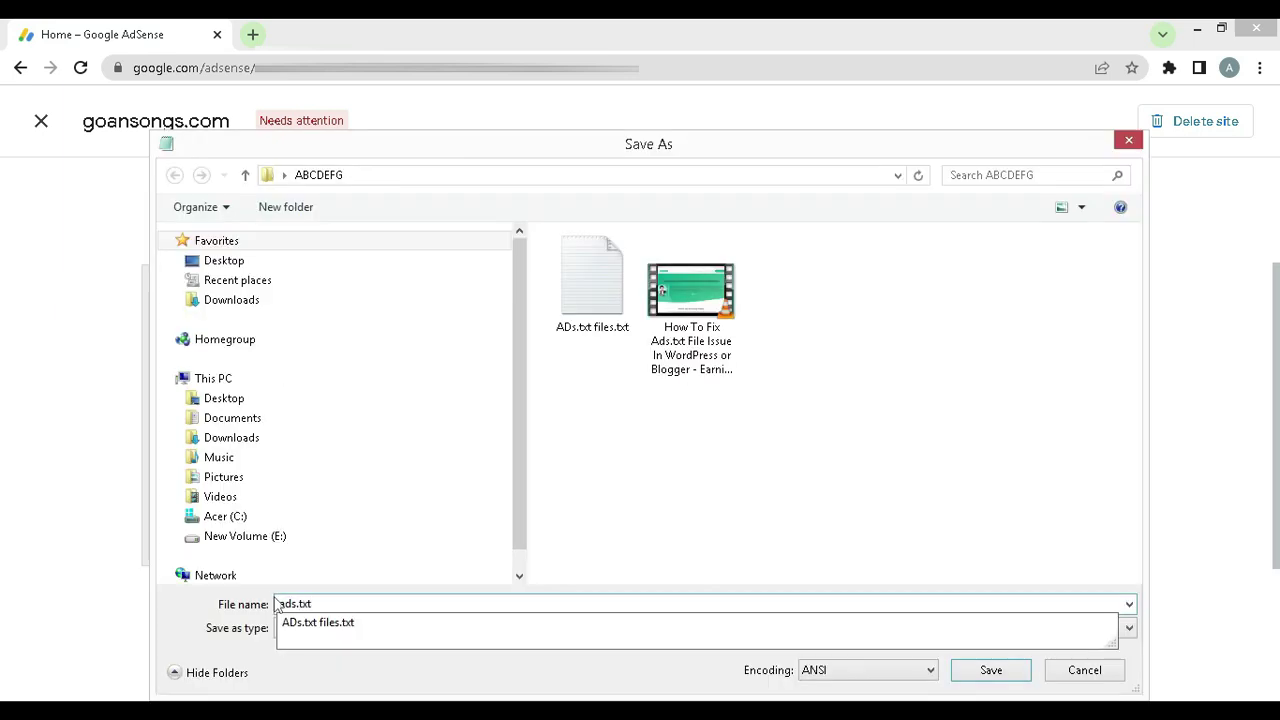
key("Return")
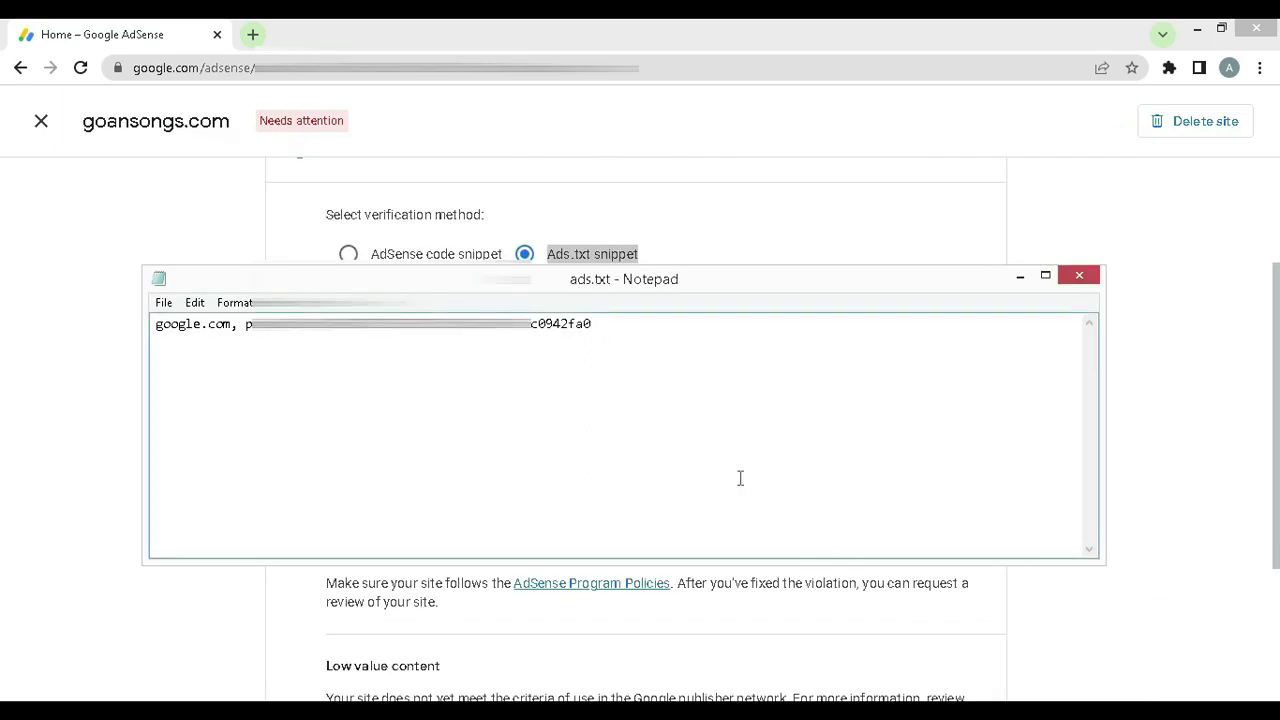
In DreamHost, go through Websites > Manage Websites and open goansongs.com's file manager
left_click(1020, 276)
left_click(790, 640)
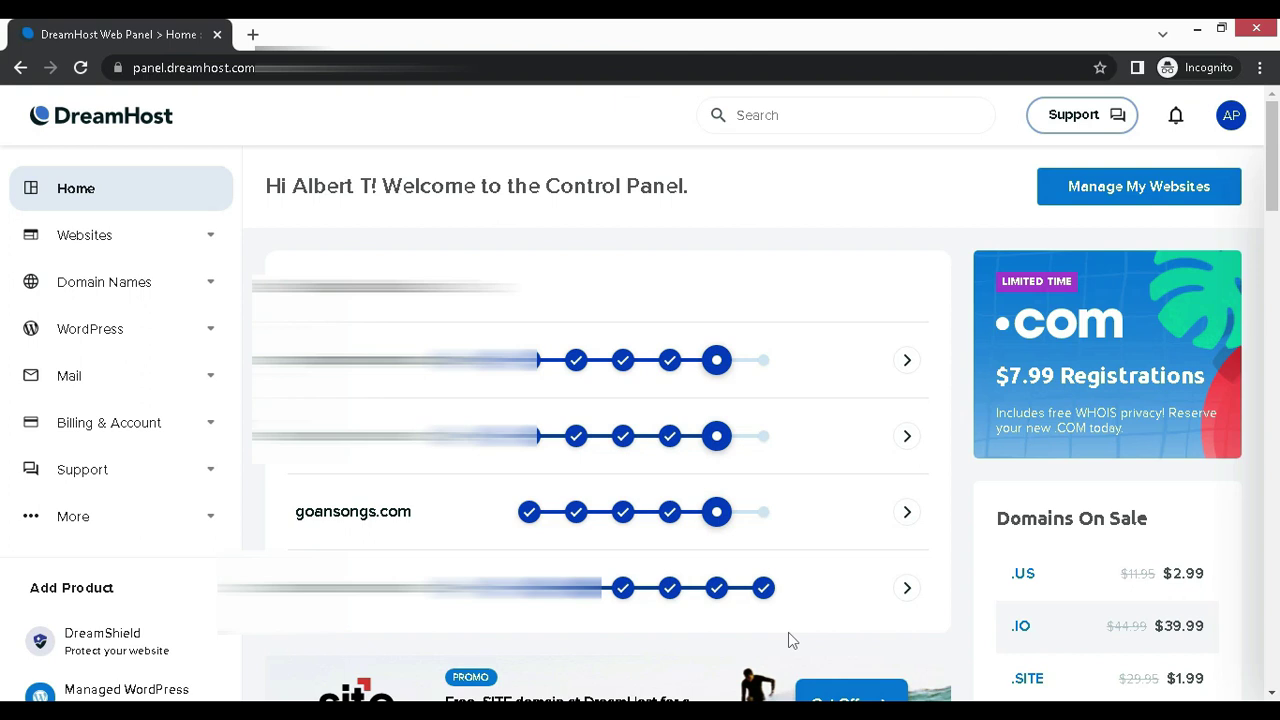
left_click(88, 240)
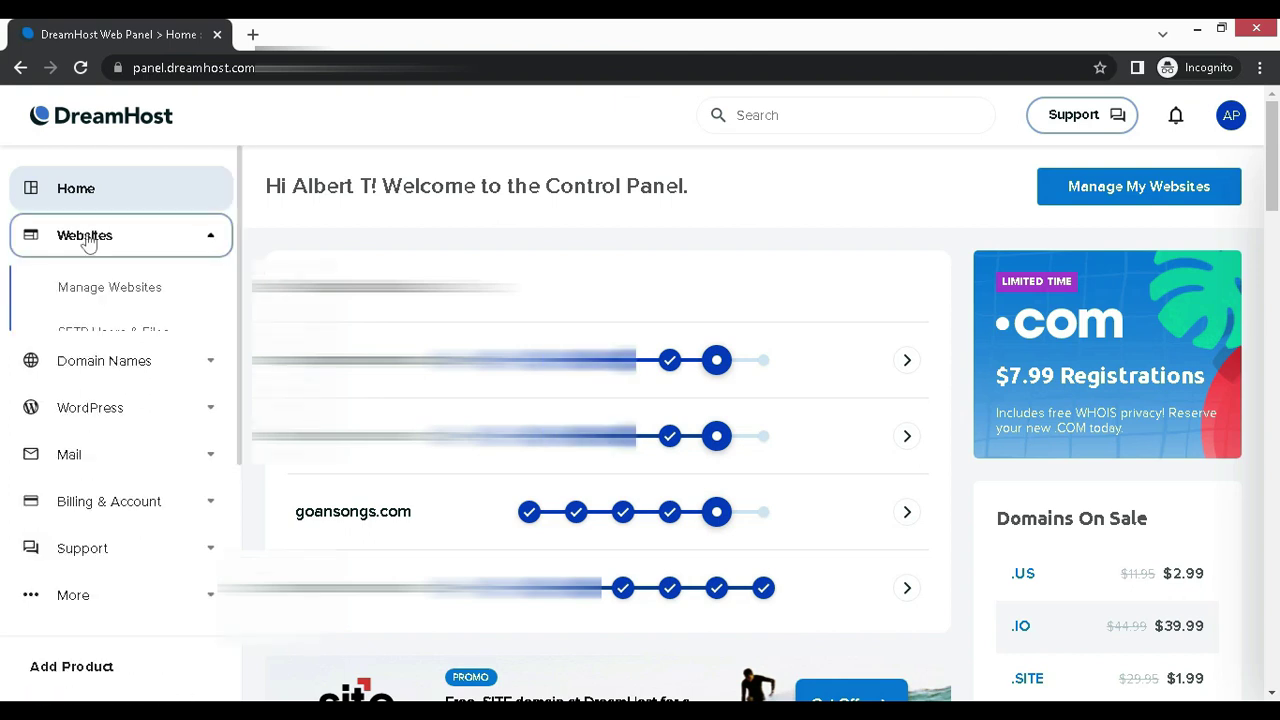
left_click(124, 292)
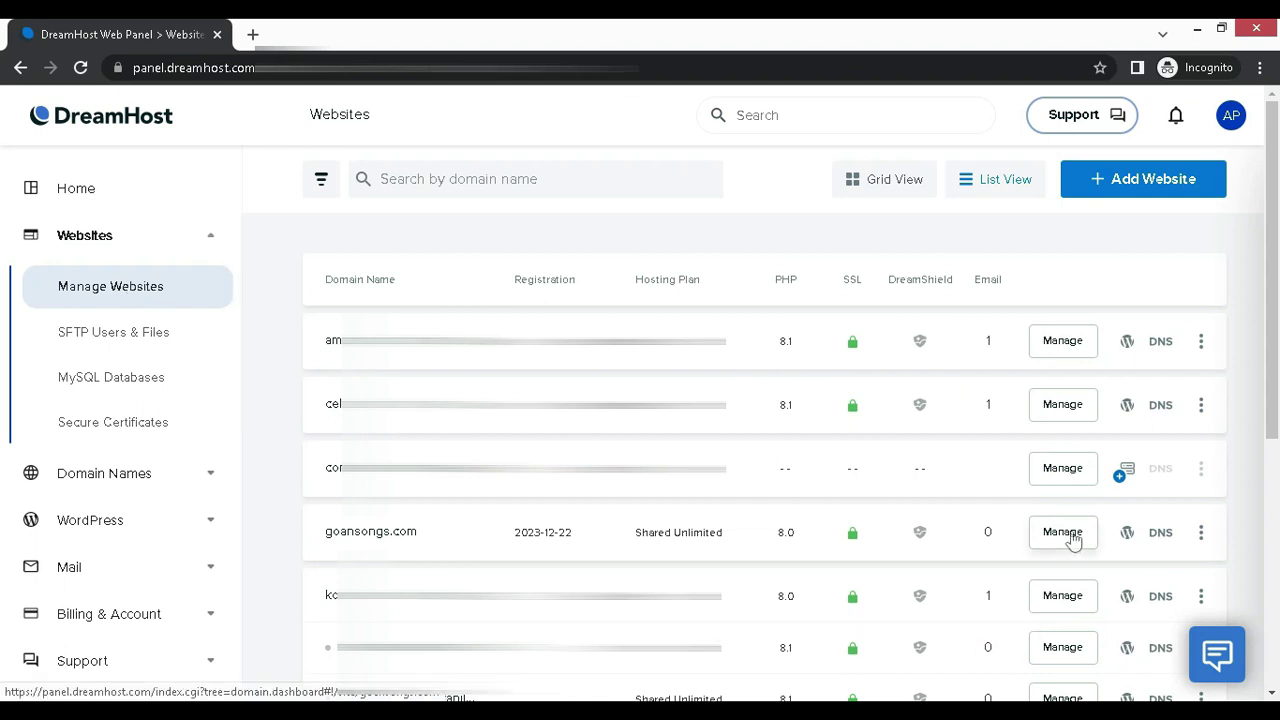
left_click(1062, 532)
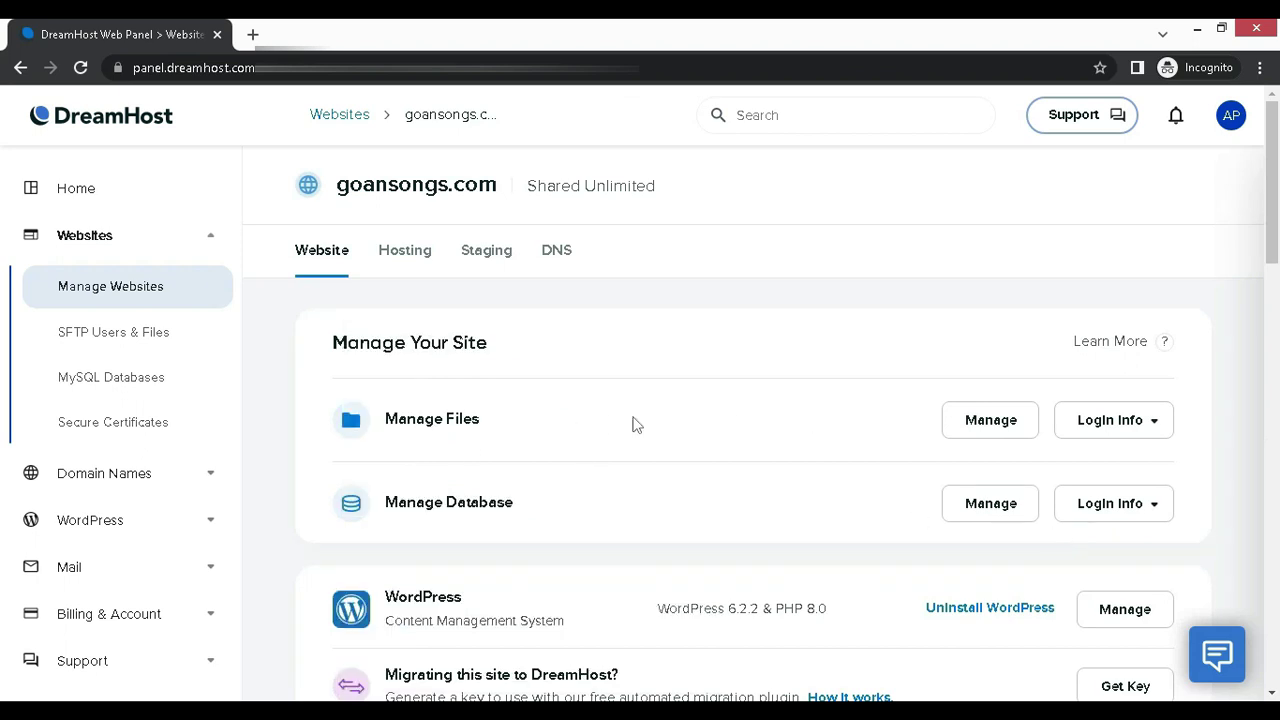
left_click(991, 420)
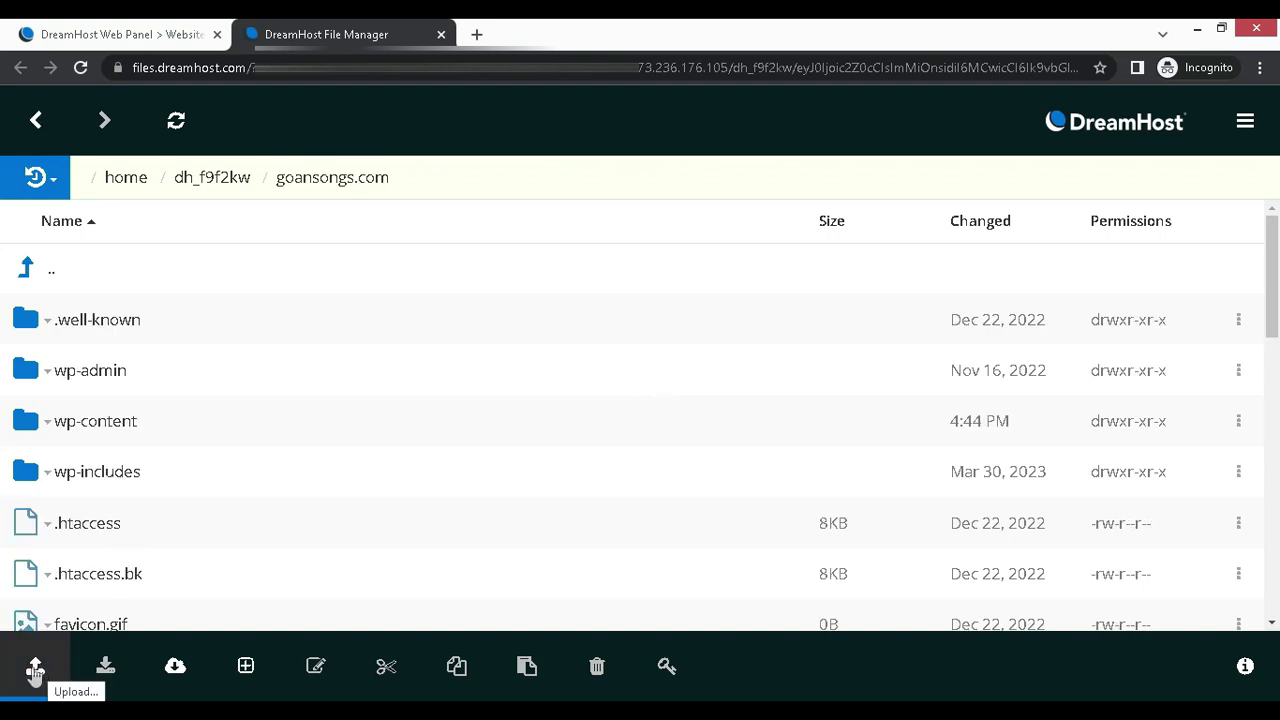
Upload ads.txt into the goansongs.com folder, then return to the AdSense window
left_click(35, 670)
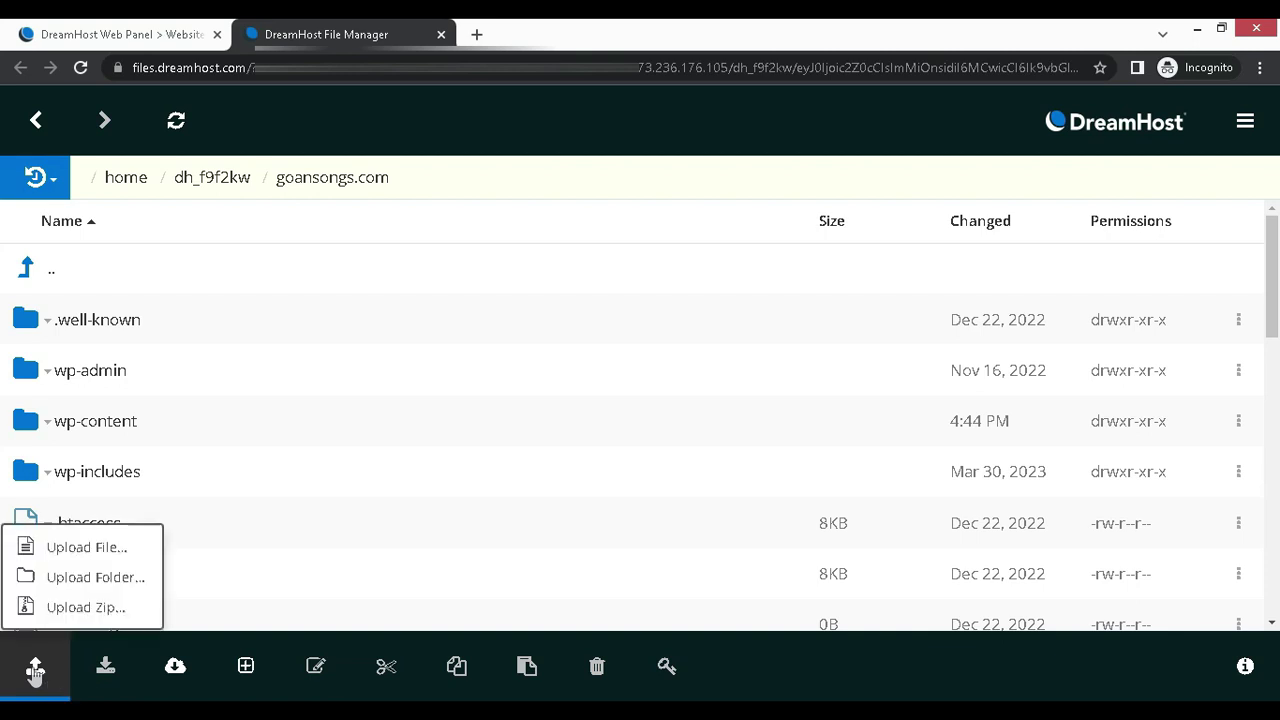
left_click(89, 550)
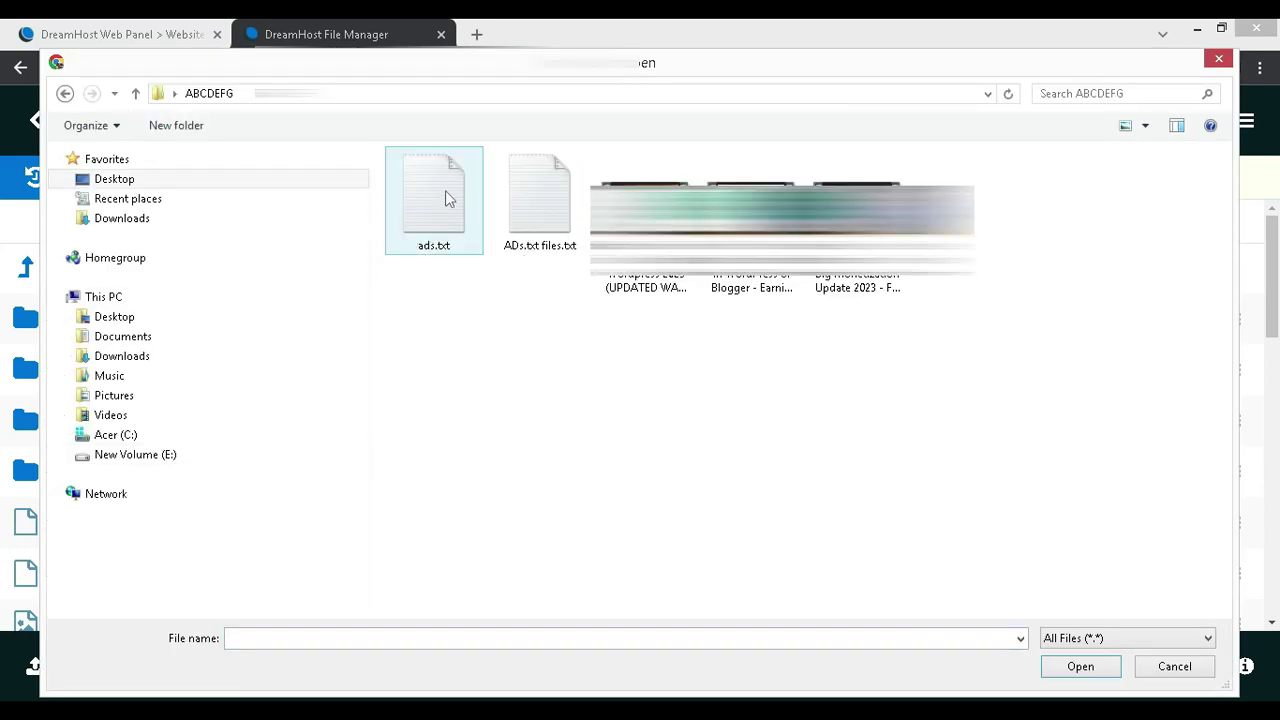
left_click(448, 198)
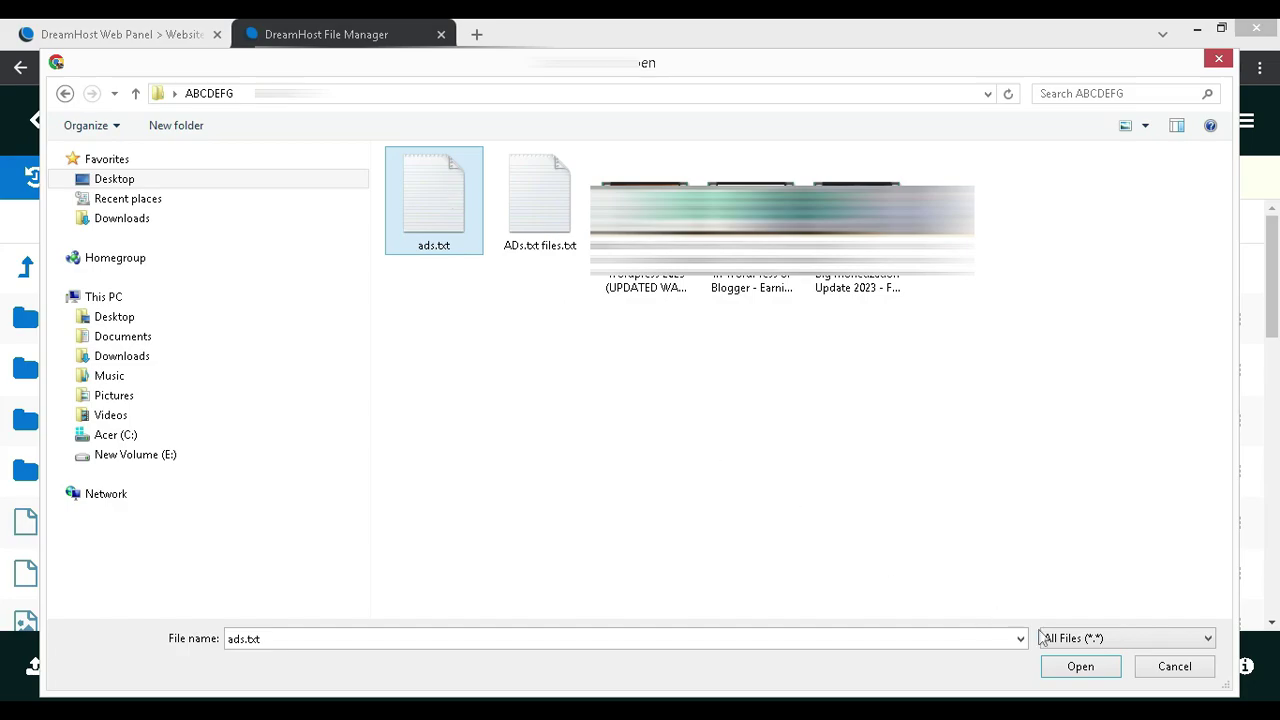
left_click(1082, 667)
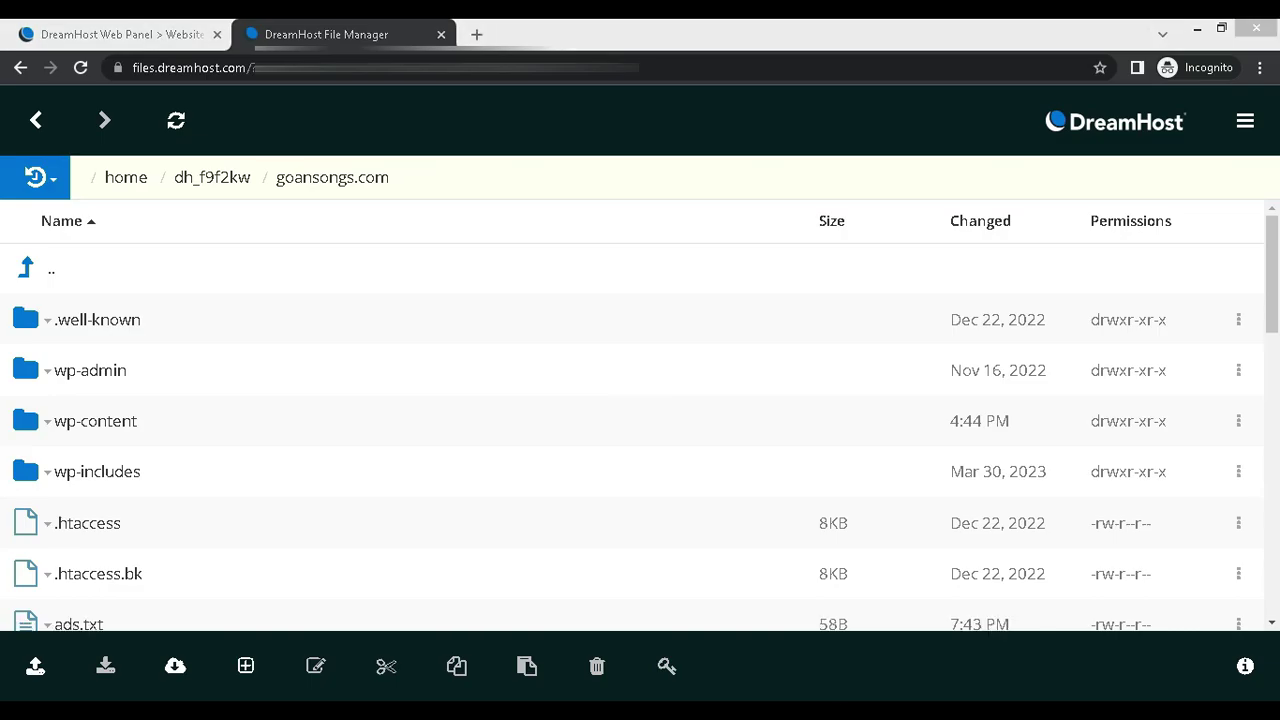
key("alt+Tab")
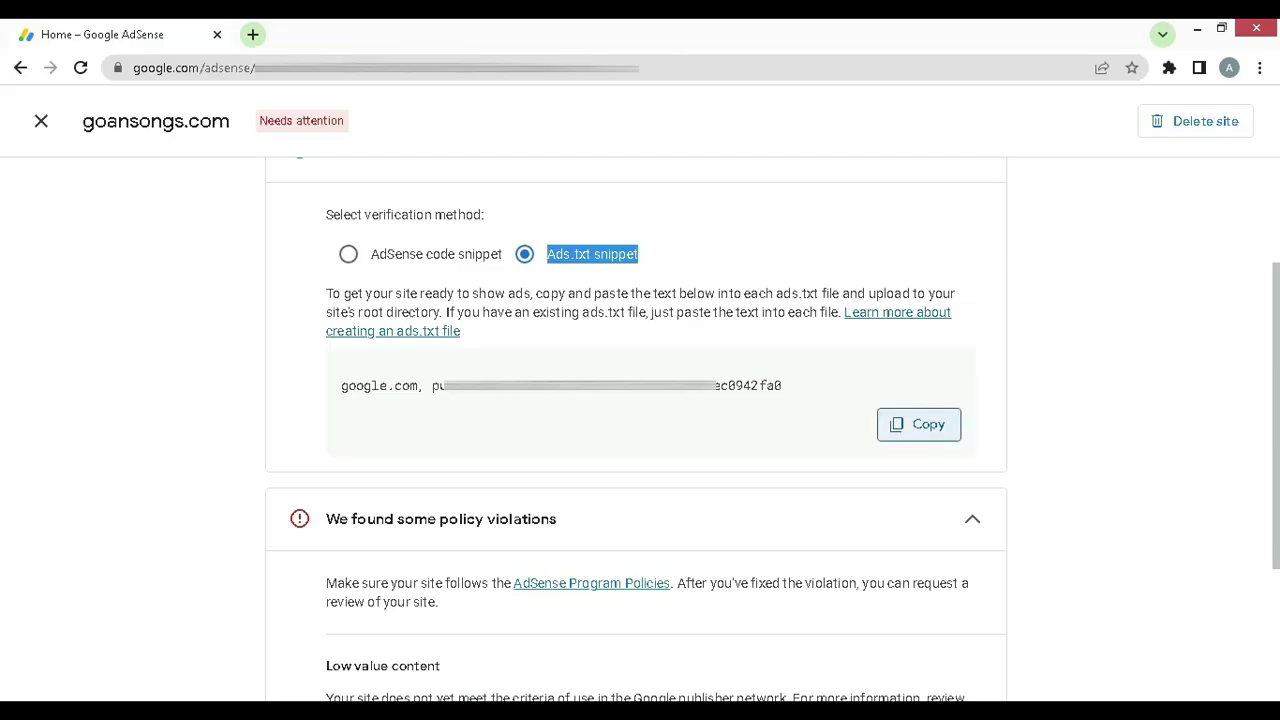
Reload the AdSense goansongs.com site page to refresh its status
left_click(80, 68)
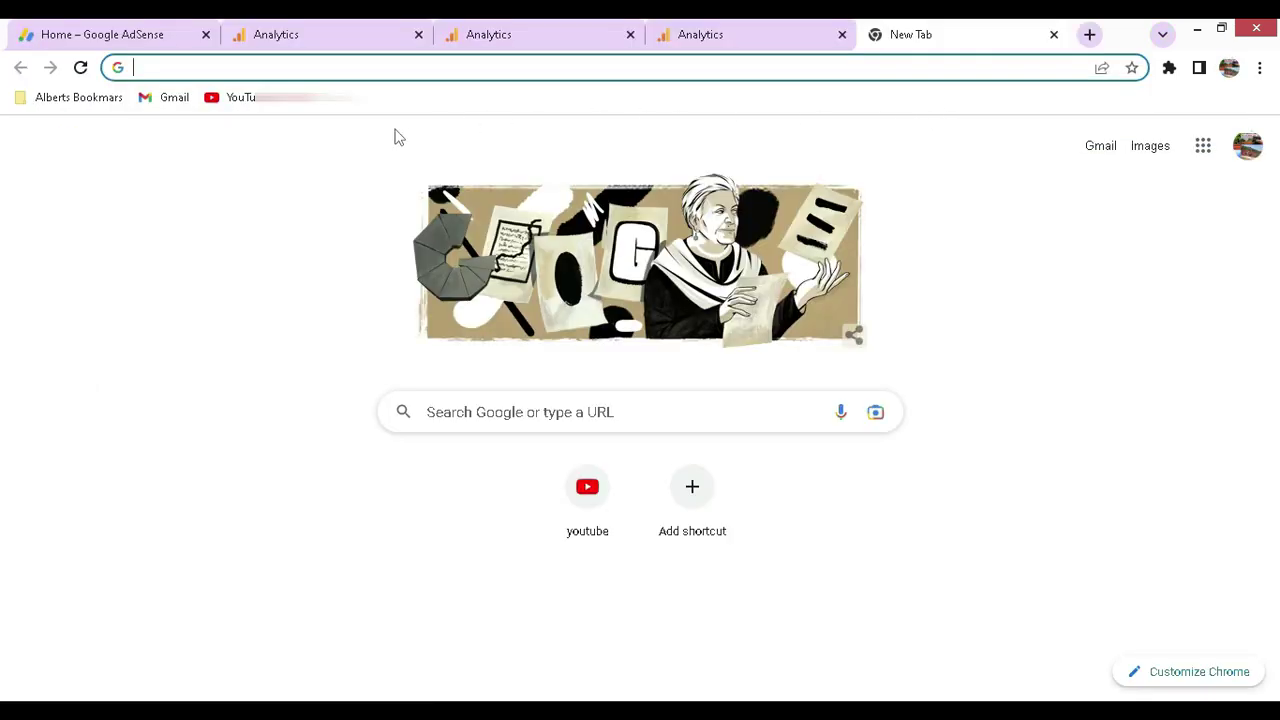
Open goansongs.com and highlight the stray publisher line shown above the site header
type("go")
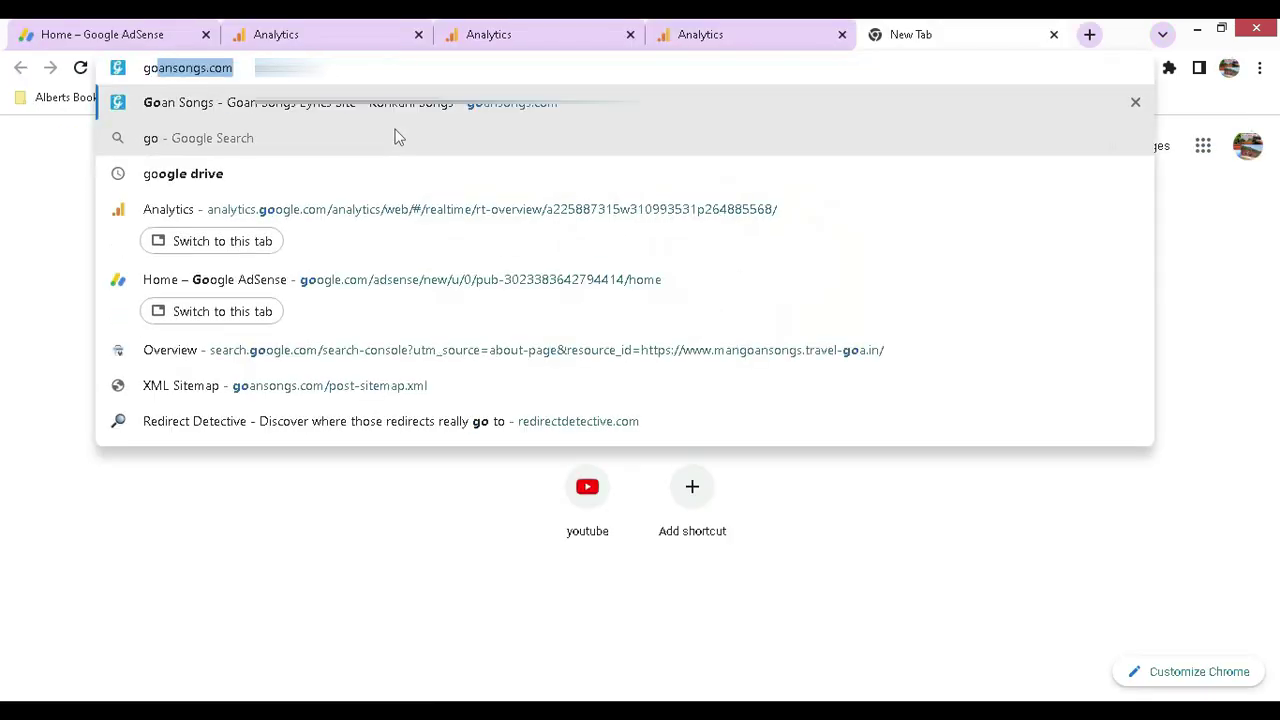
key("Return")
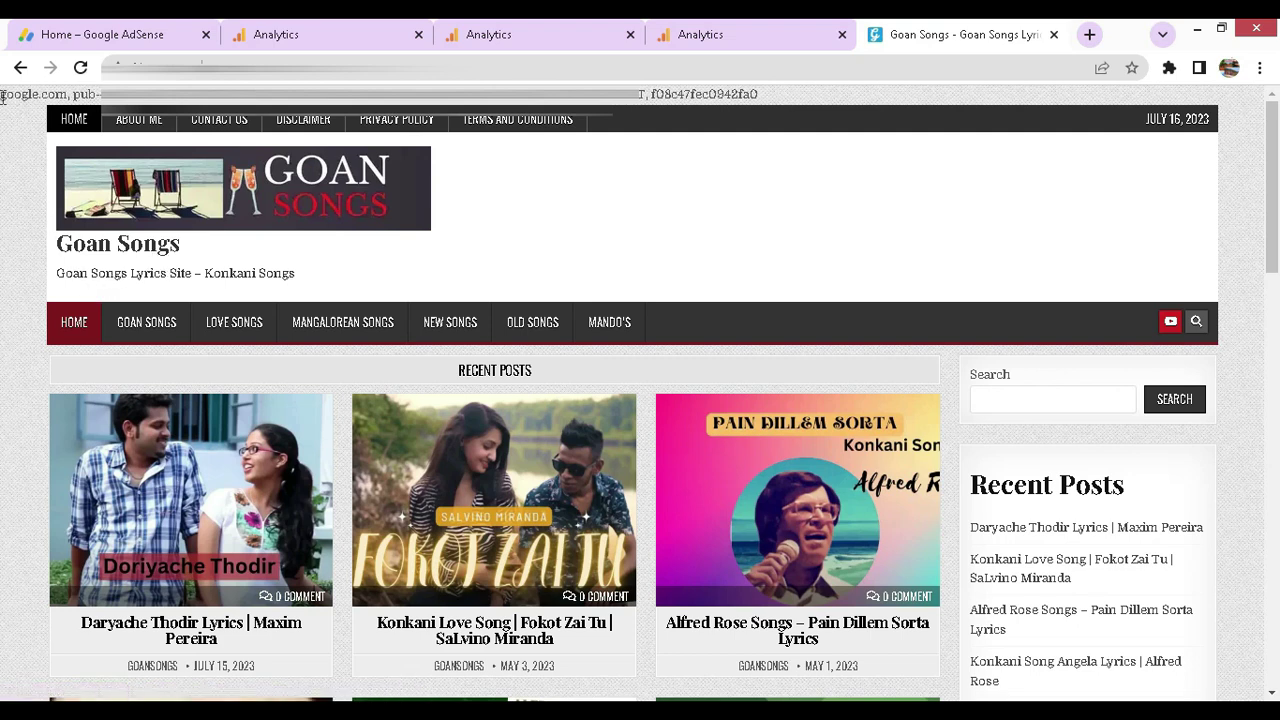
left_click_drag(3, 96, 768, 88)
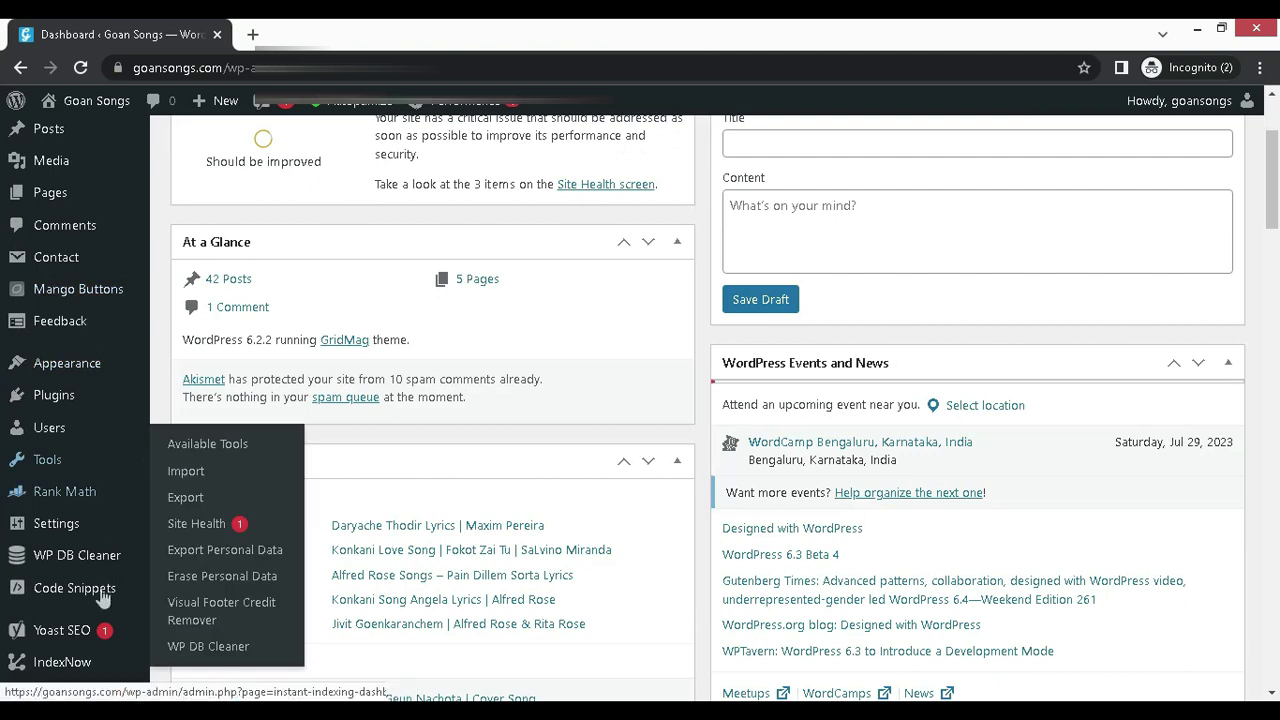
Delete the stray publisher line on line 29 of the WPCode global Header and save
mouse_move(104, 596)
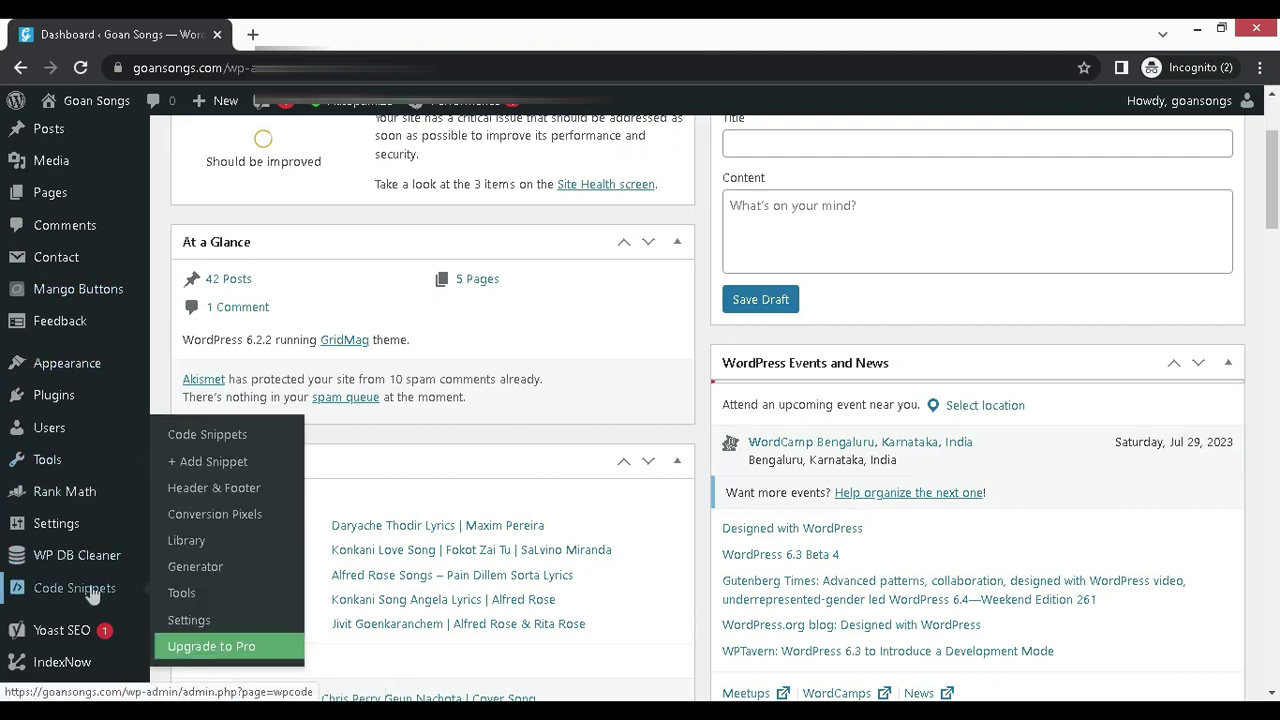
left_click(235, 497)
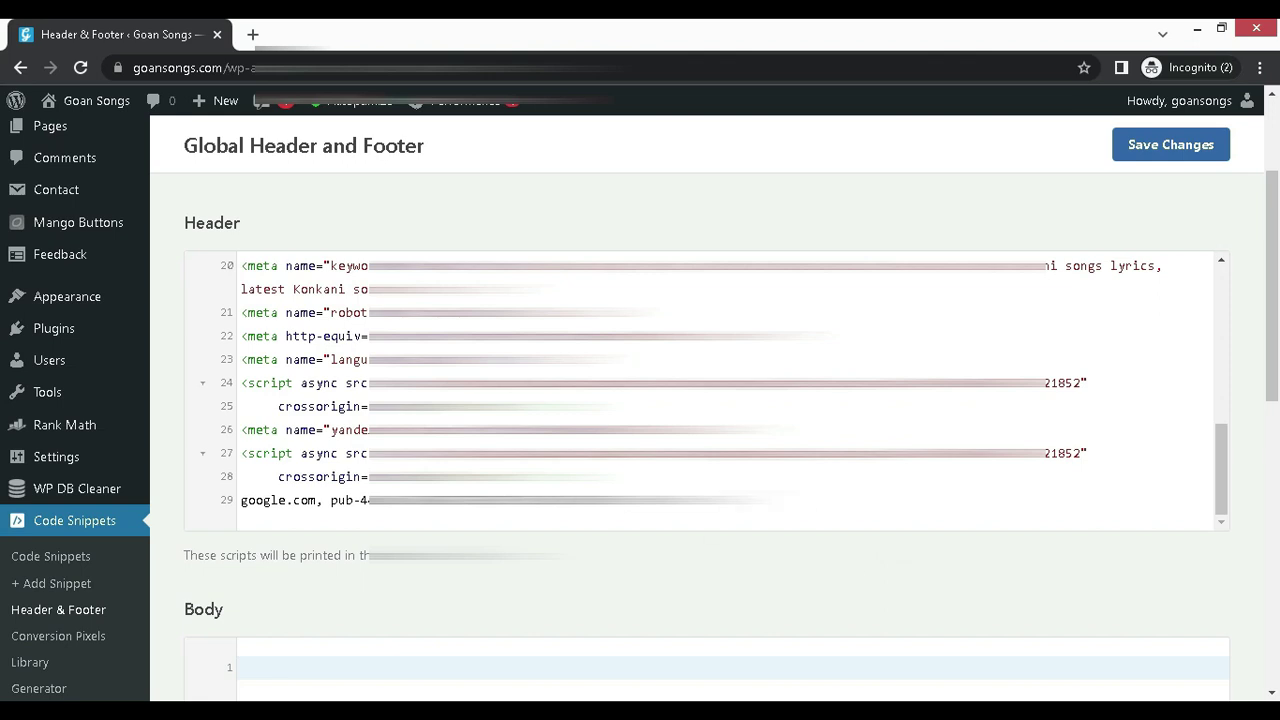
left_click_drag(780, 500, 220, 505)
key("BackSpace")
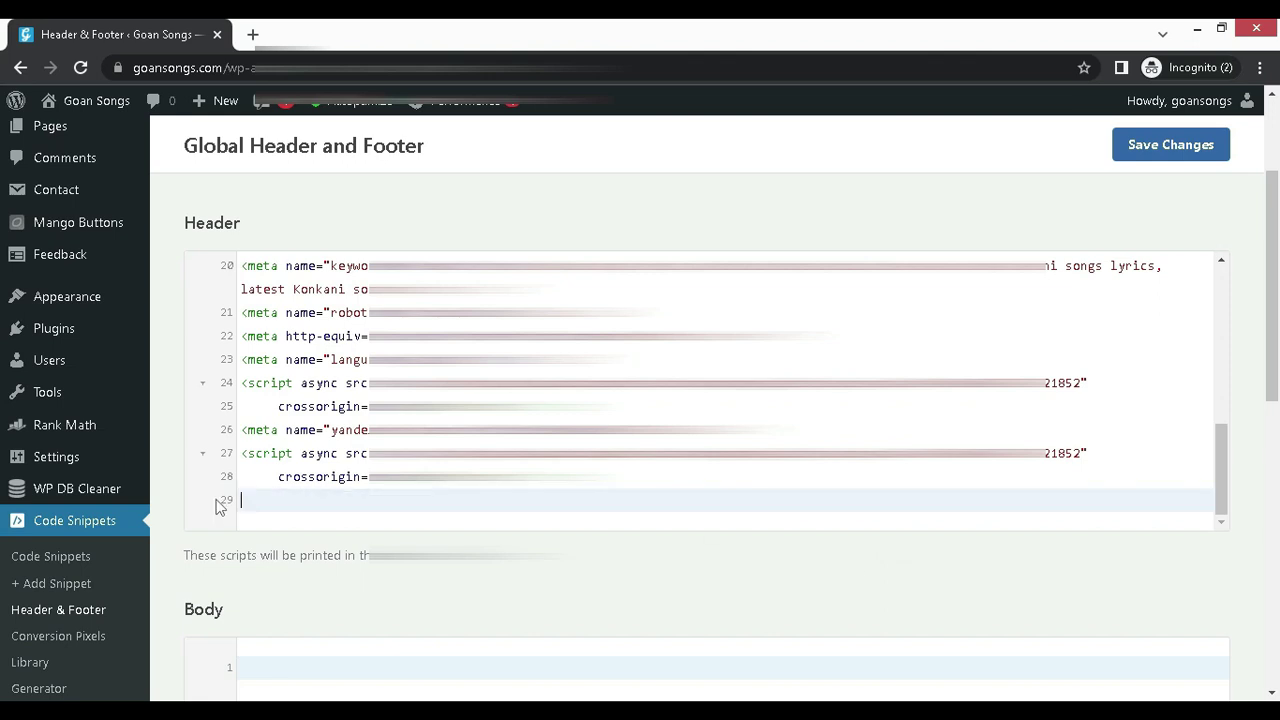
left_click(1179, 145)
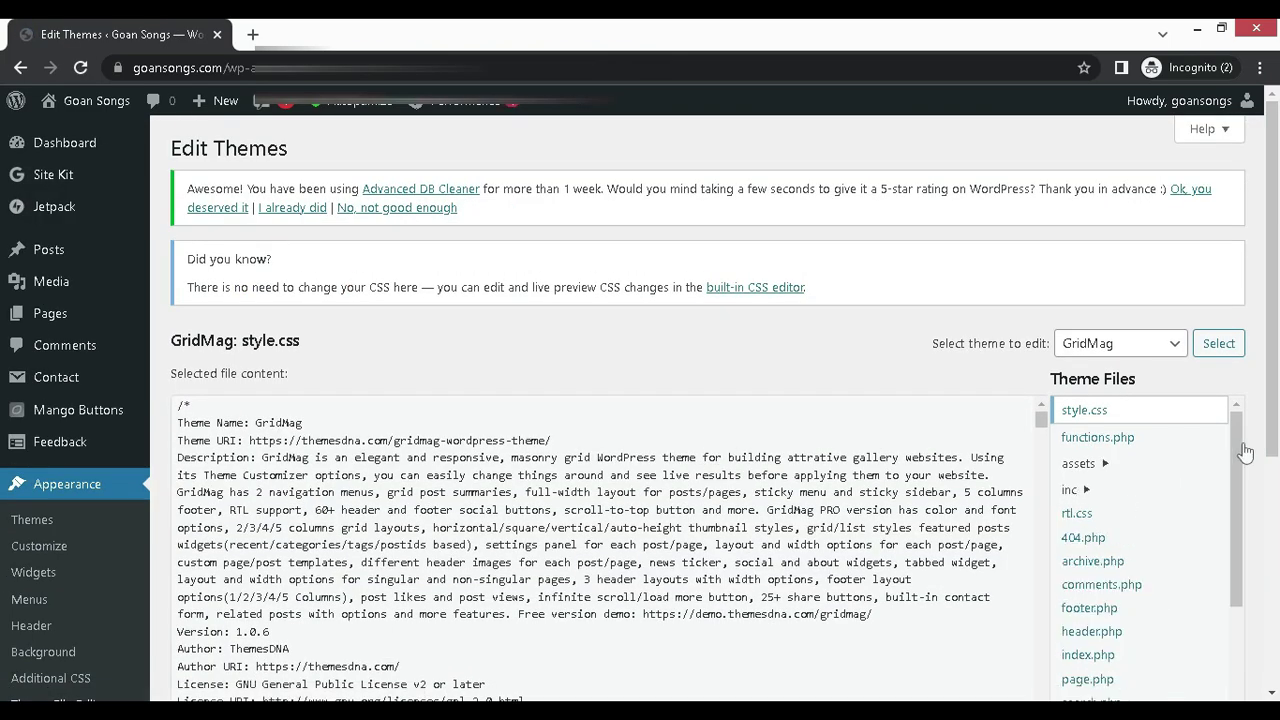
Remove the stray publisher line 16 from GridMag's header.php and update the file
left_click(1092, 631)
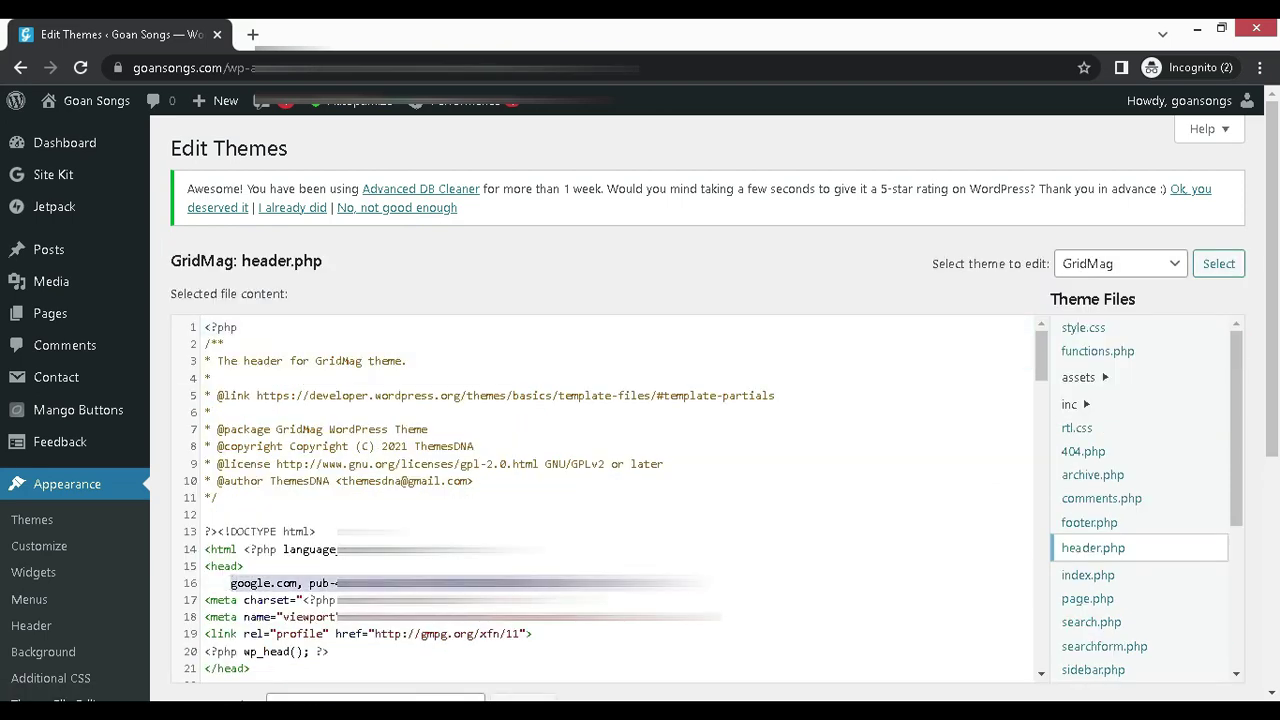
key("BackSpace")
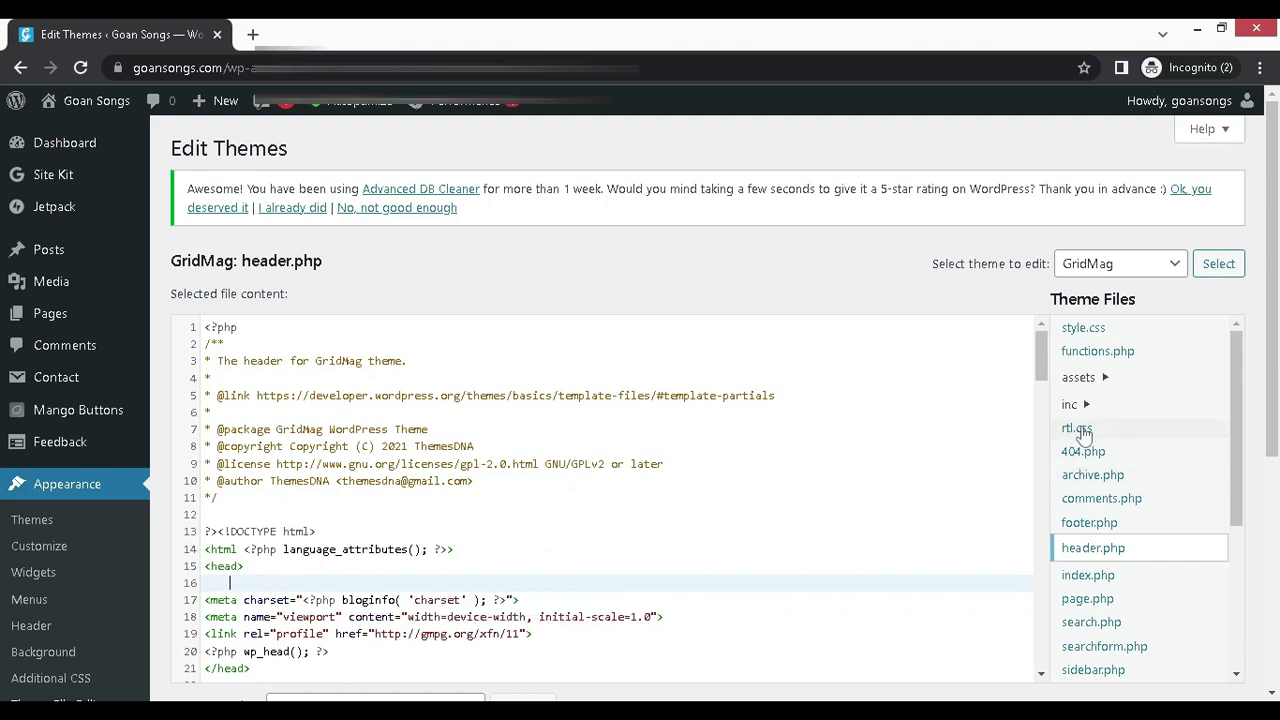
scroll(945, 402, "down", 10)
scroll(940, 400, "down", 10)
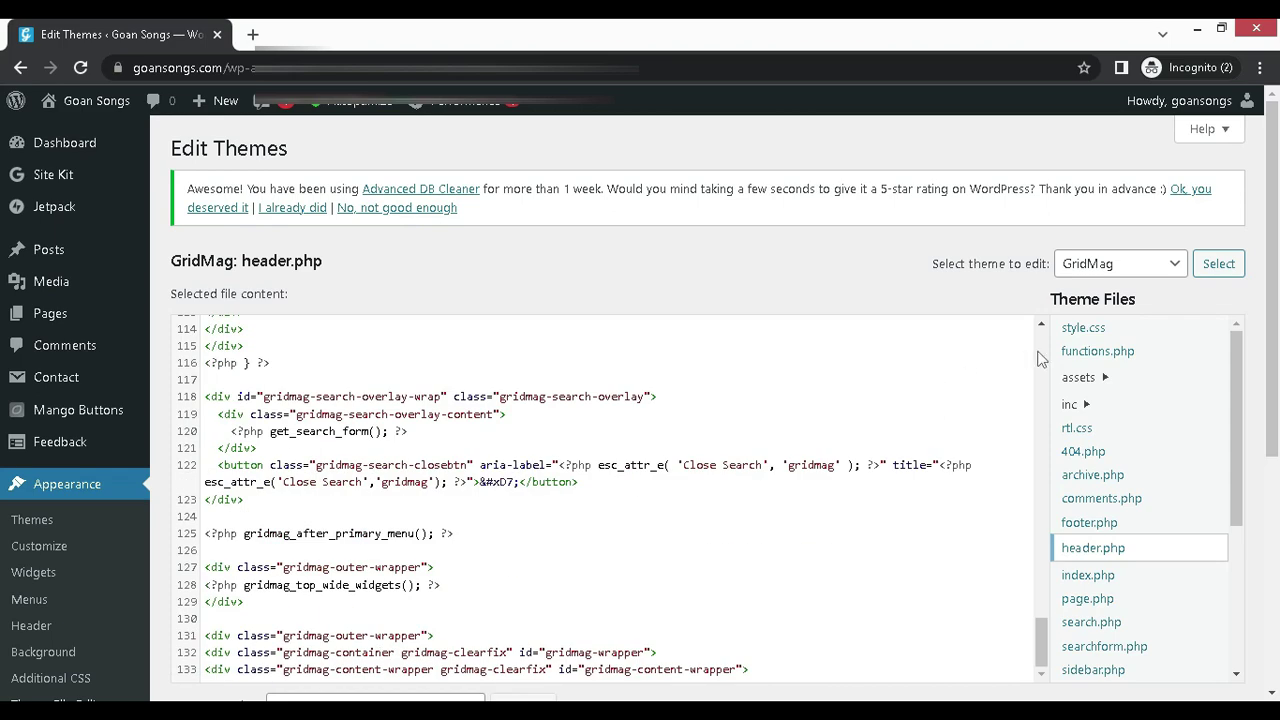
scroll(1043, 360, "down", 3)
left_click(226, 468)
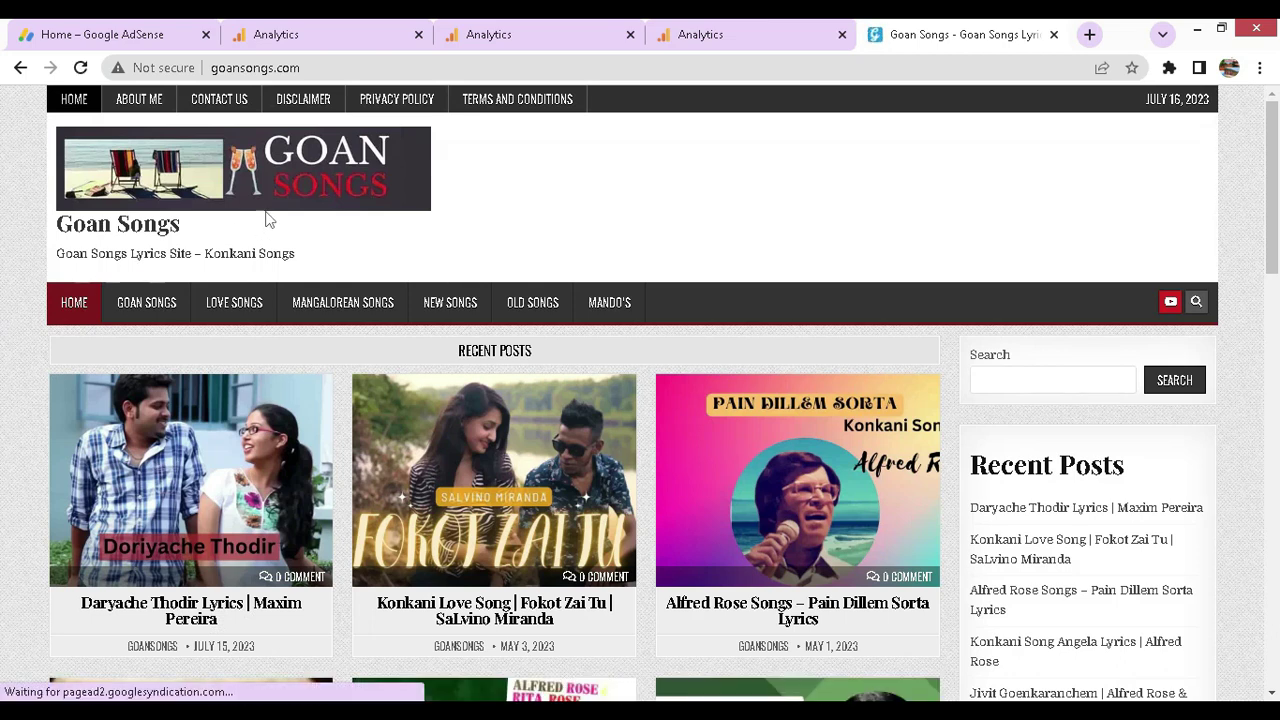
Load goansongs.com/ads.txt in the browser to check the file is live
left_click(312, 67)
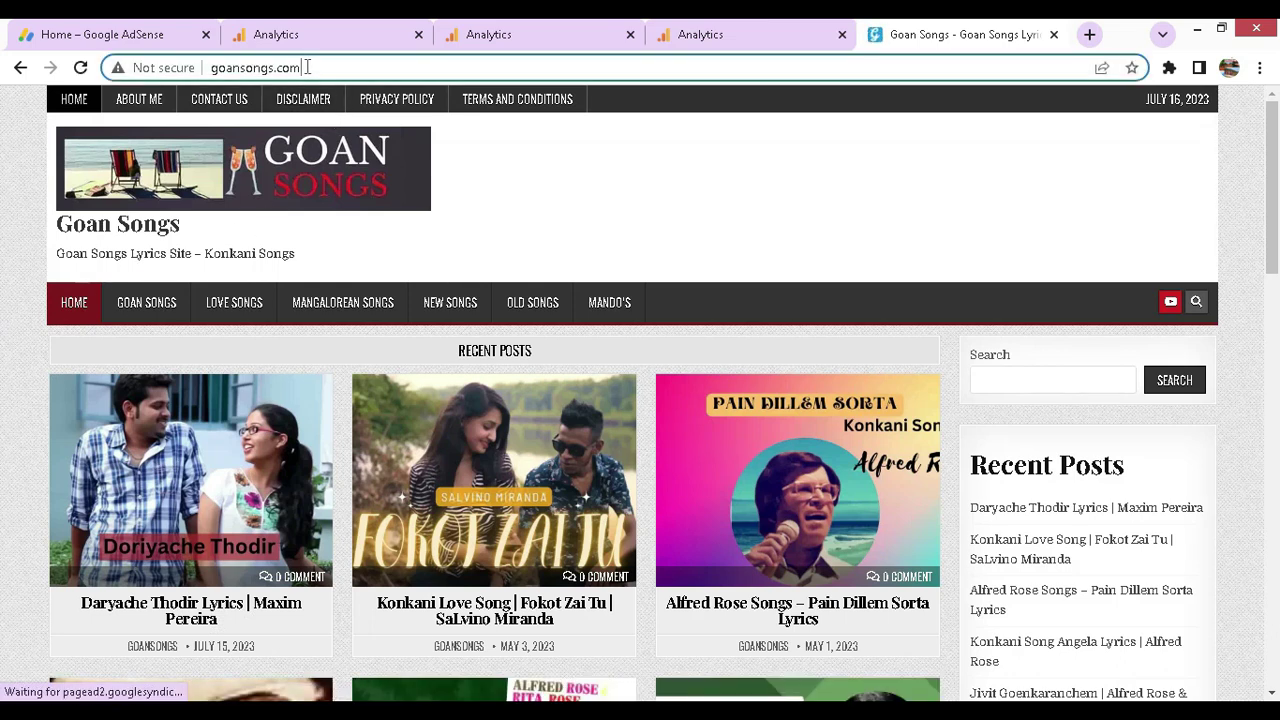
left_click(385, 65)
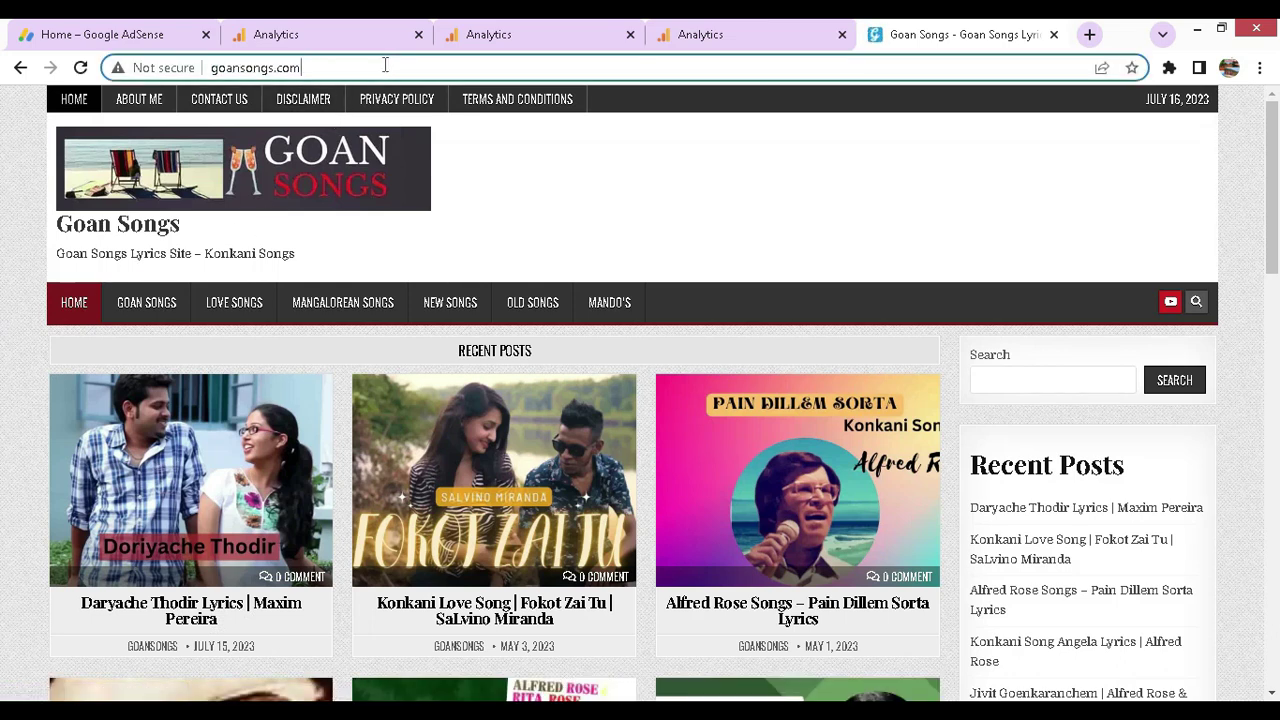
type("/ads.")
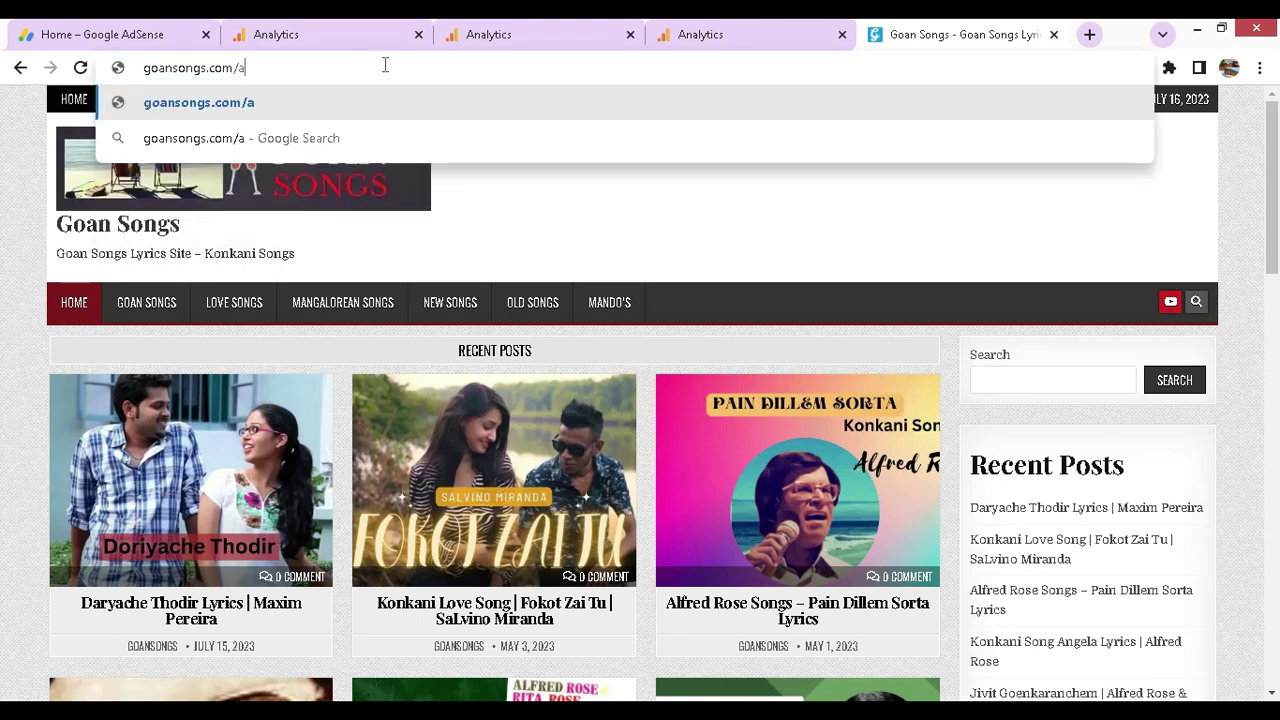
type("txt")
key("Return")
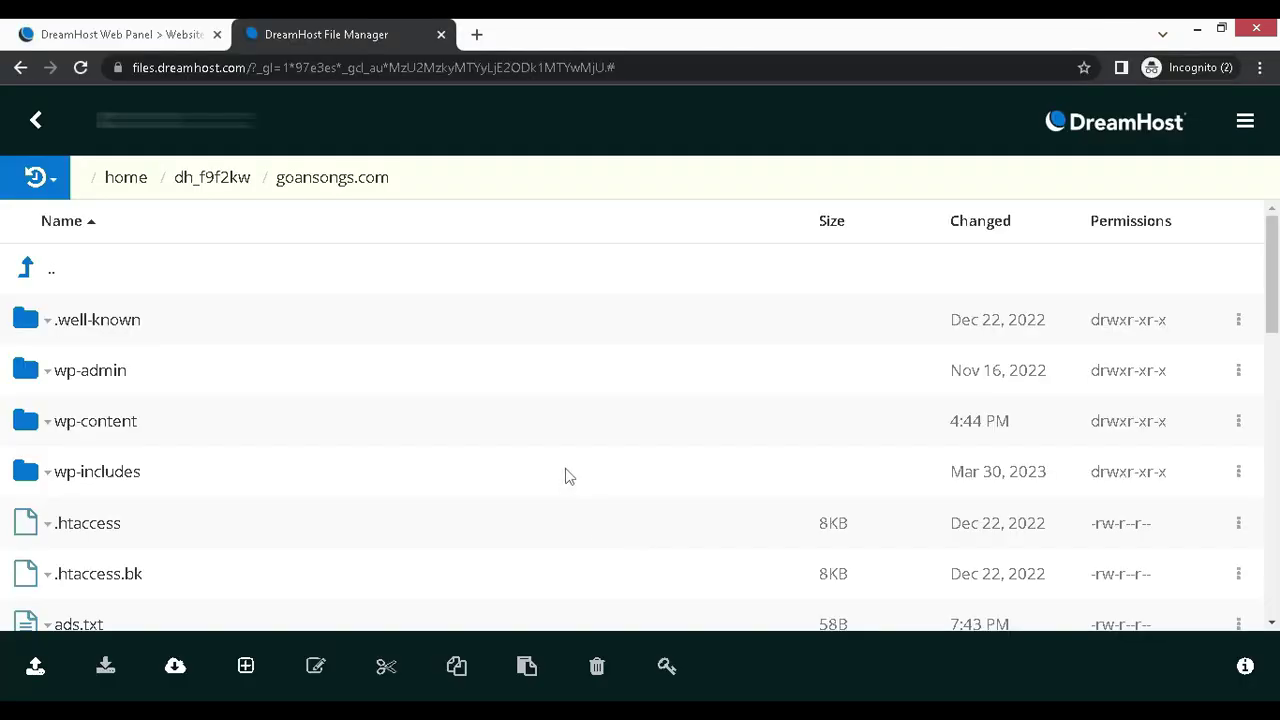
Confirm the 58B ads.txt row in the goansongs.com folder, then return to AdSense
scroll(372, 347, "down", 2)
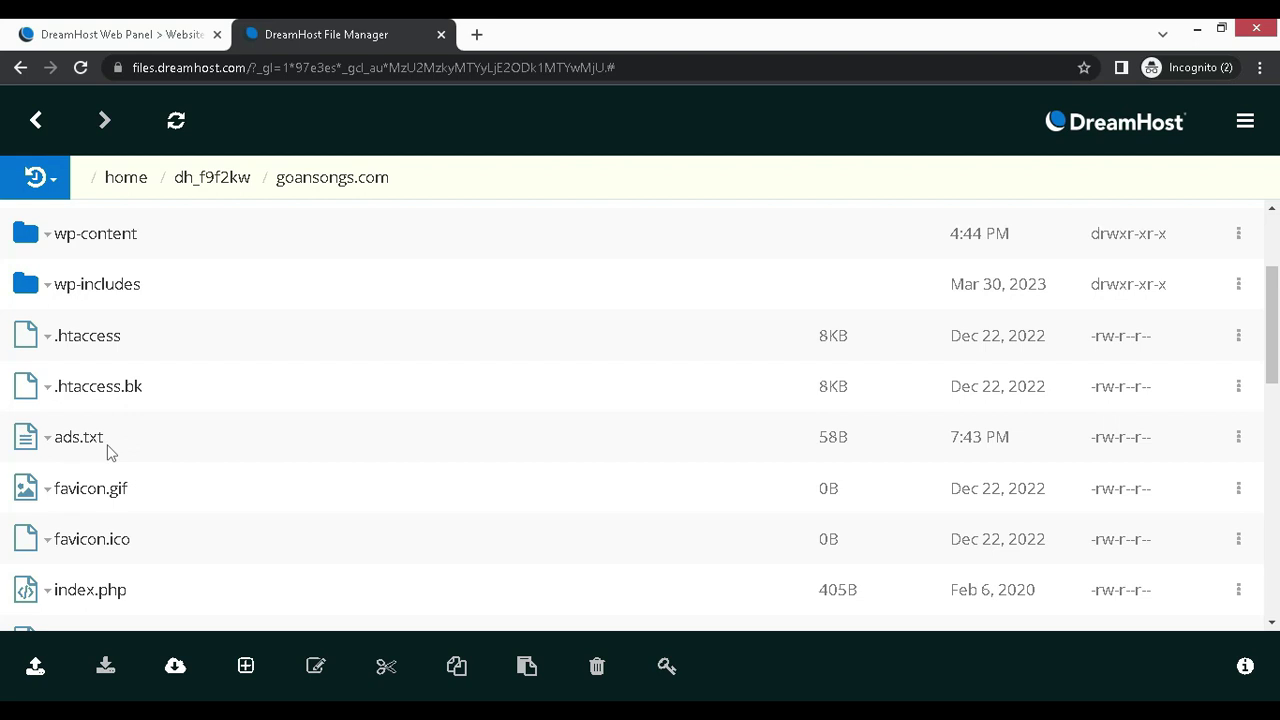
key("alt+Tab")
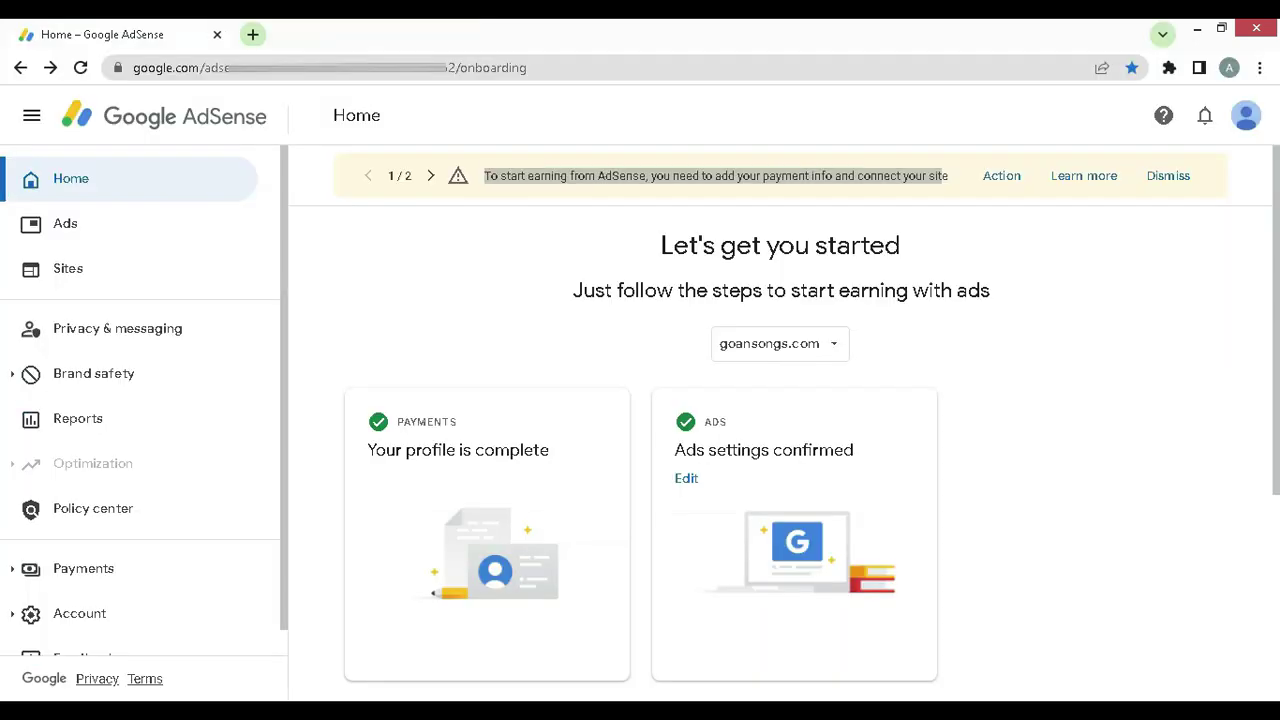
left_click(475, 232)
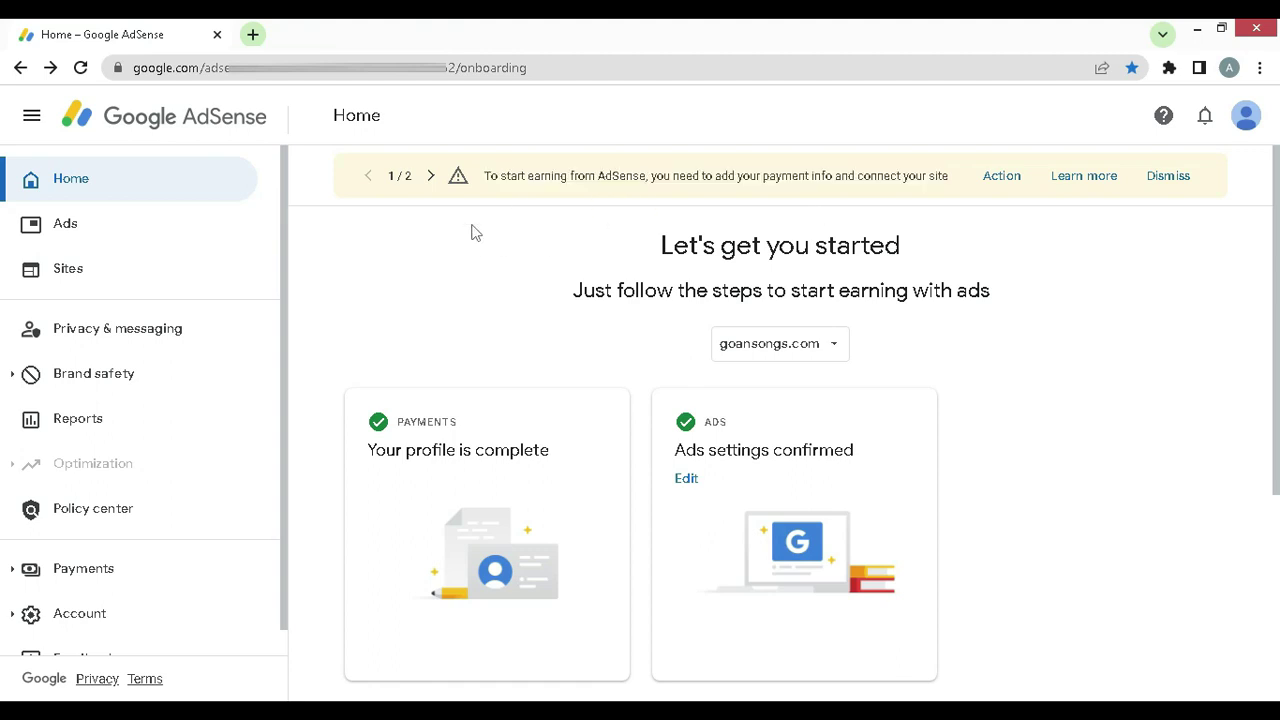